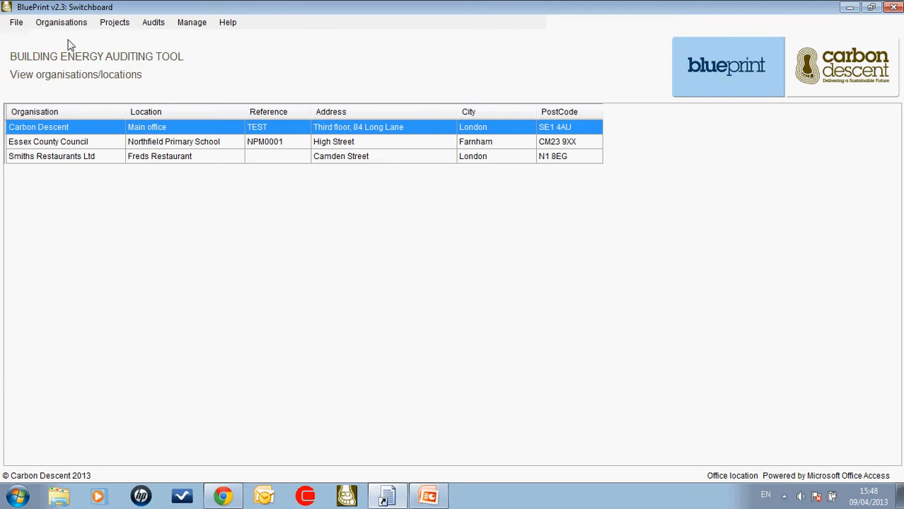
Open the system setup to check the database, templates, reports and XML file locations, and close it without changes
{"action": "left_click", "coordinate": [19, 24]}
{"action": "left_click", "coordinate": [33, 35]}
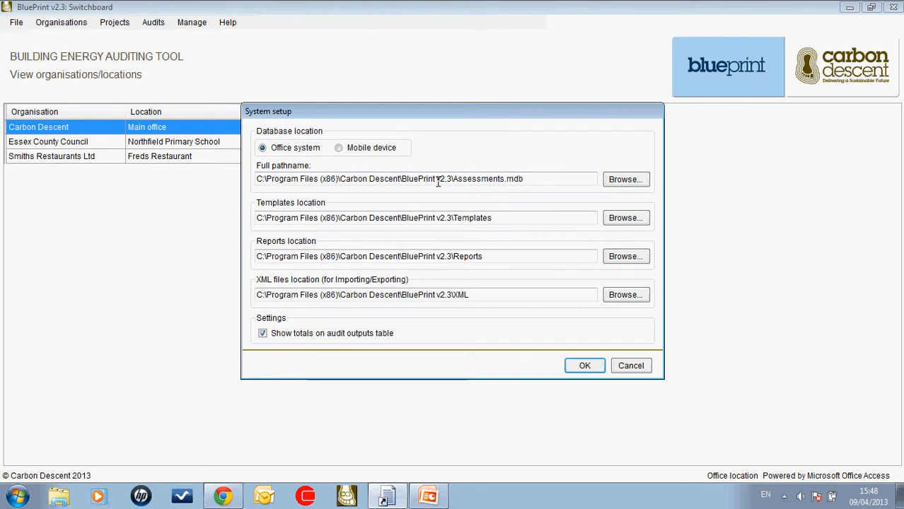
{"action": "left_click", "coordinate": [630, 366]}
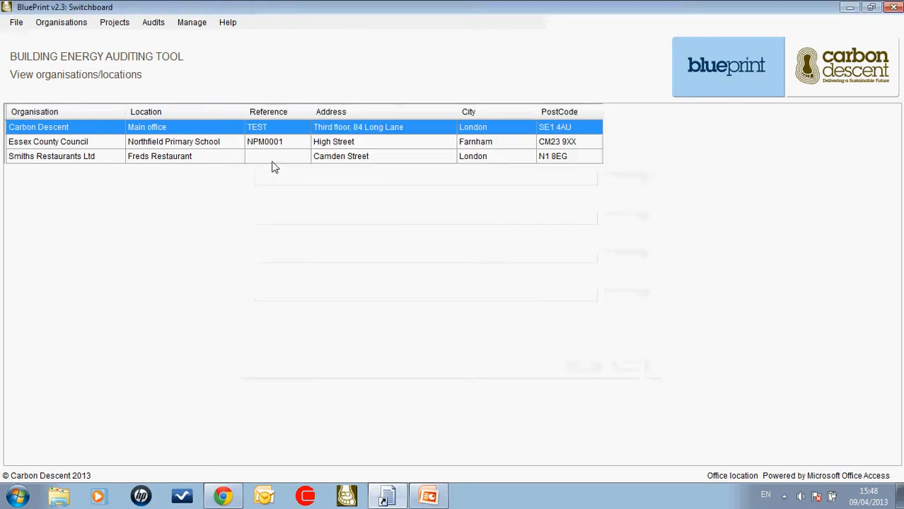
Open the Smiths Restaurants Ltd organisation record to view its location and contact details, and close it without changes
{"action": "left_click", "coordinate": [82, 160]}
{"action": "double_click", "coordinate": [82, 157]}
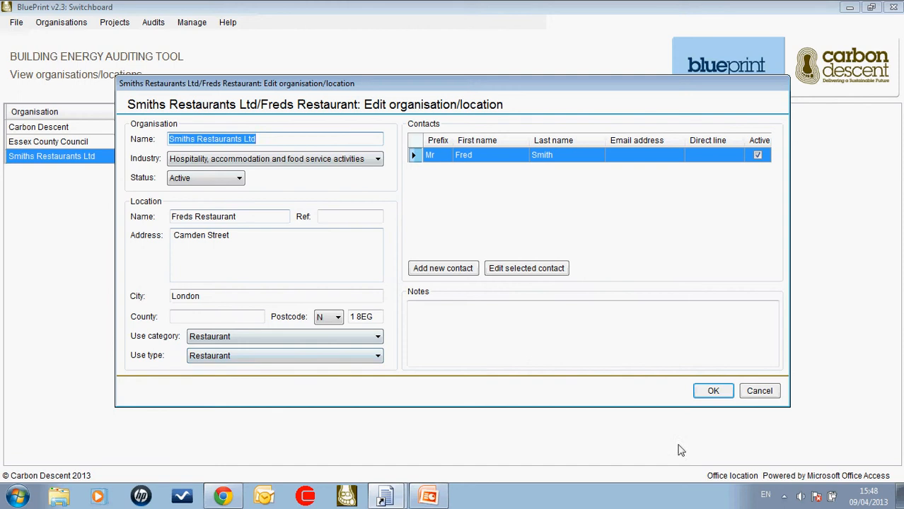
{"action": "left_click", "coordinate": [755, 393]}
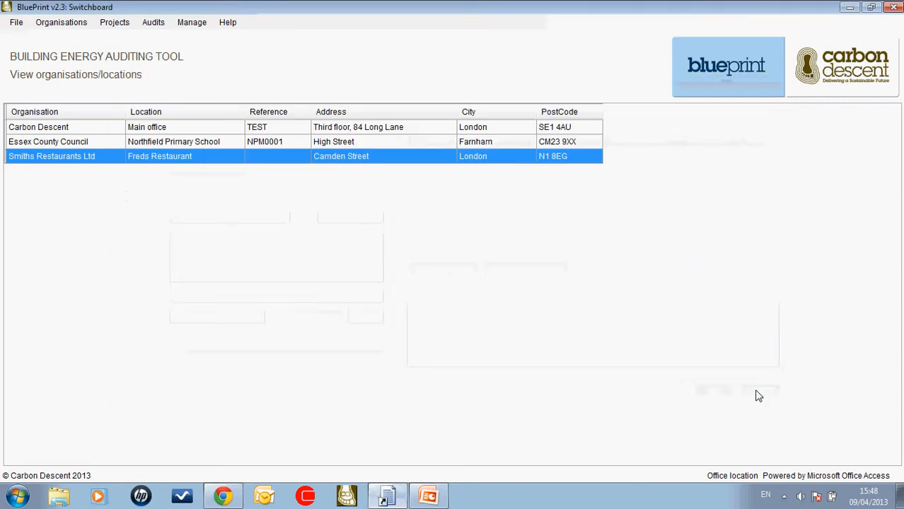
List the projects and view the Northgate Primary School project's details, closing the record without changes
{"action": "left_click", "coordinate": [114, 23]}
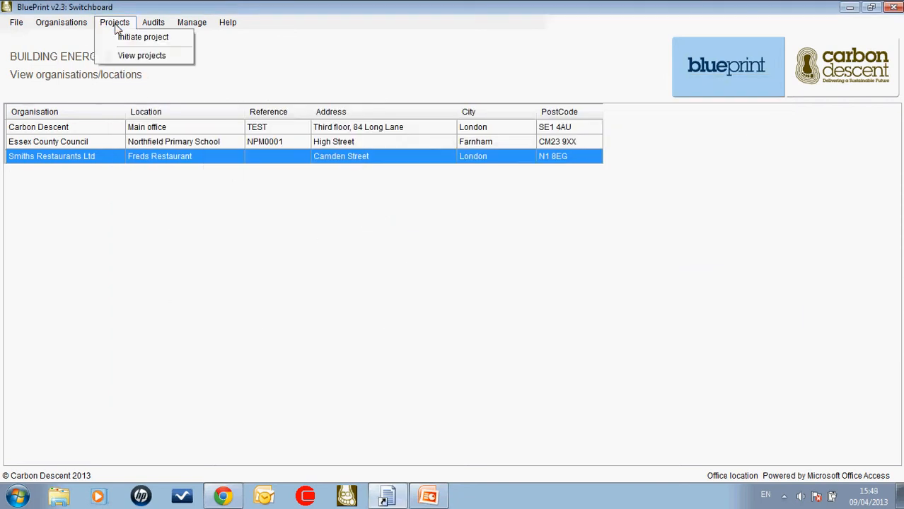
{"action": "left_click", "coordinate": [130, 56]}
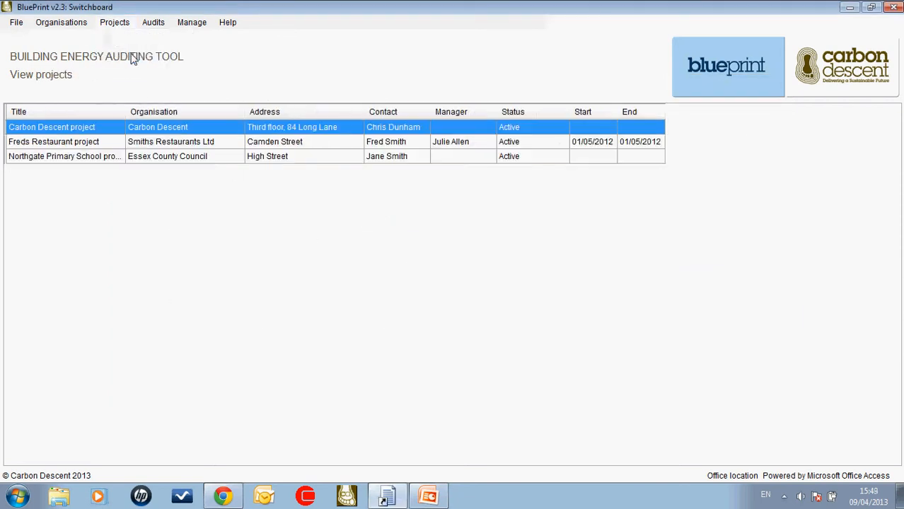
{"action": "left_click", "coordinate": [151, 162]}
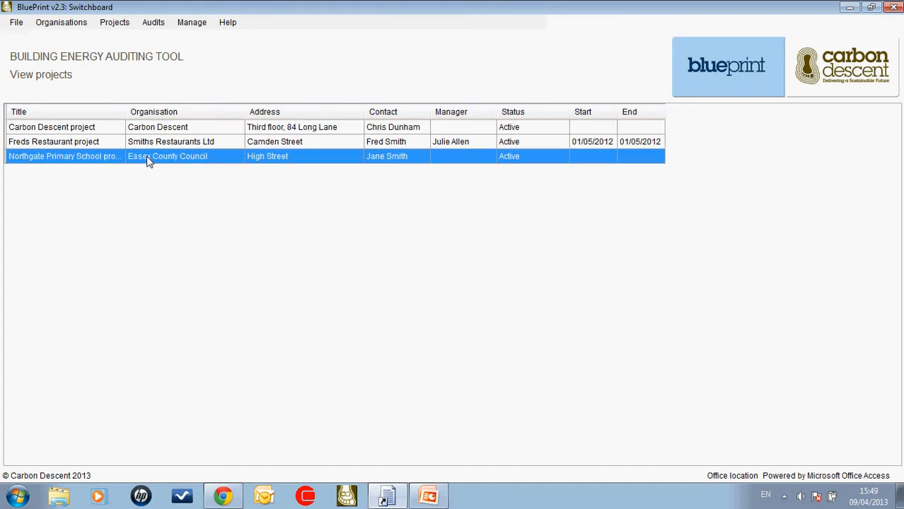
{"action": "double_click", "coordinate": [150, 161]}
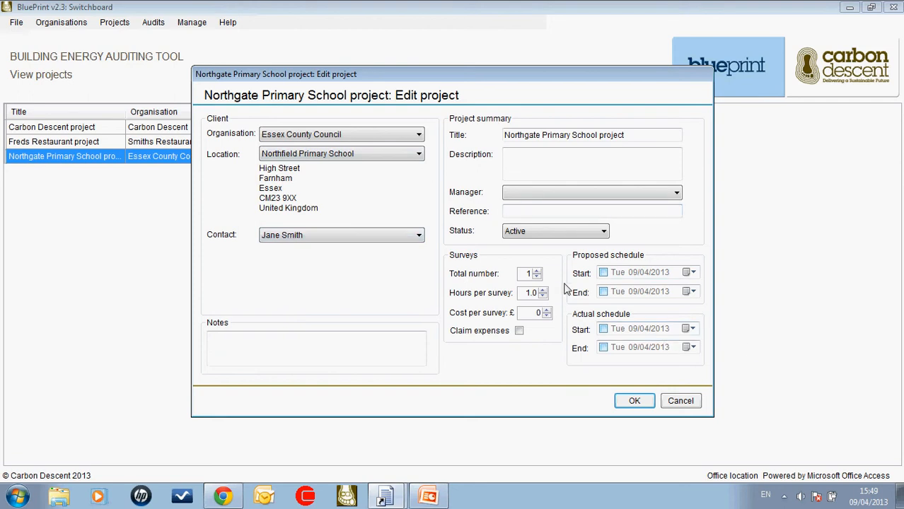
{"action": "left_click", "coordinate": [685, 405]}
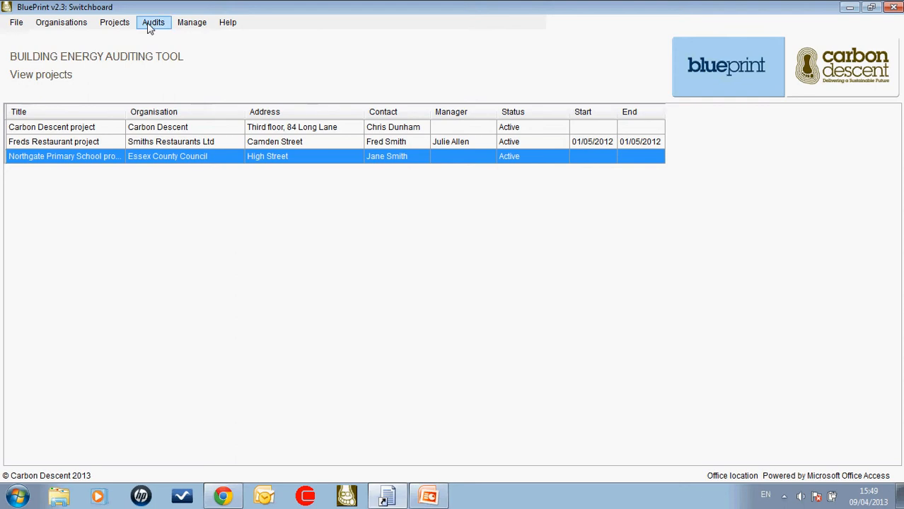
List the audits and view the survey scheduling form for Essex County Council's Northfield Primary School, including the audit types, without scheduling anything
{"action": "left_click", "coordinate": [152, 22]}
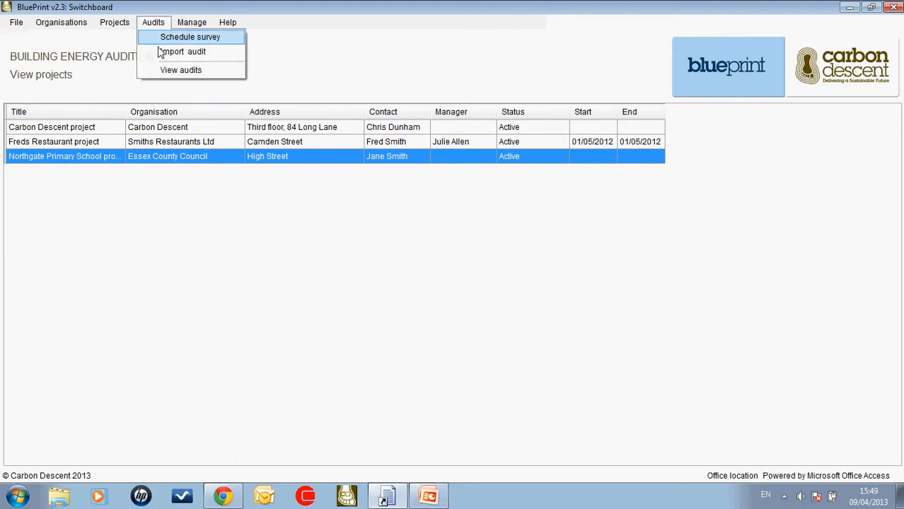
{"action": "left_click", "coordinate": [162, 51]}
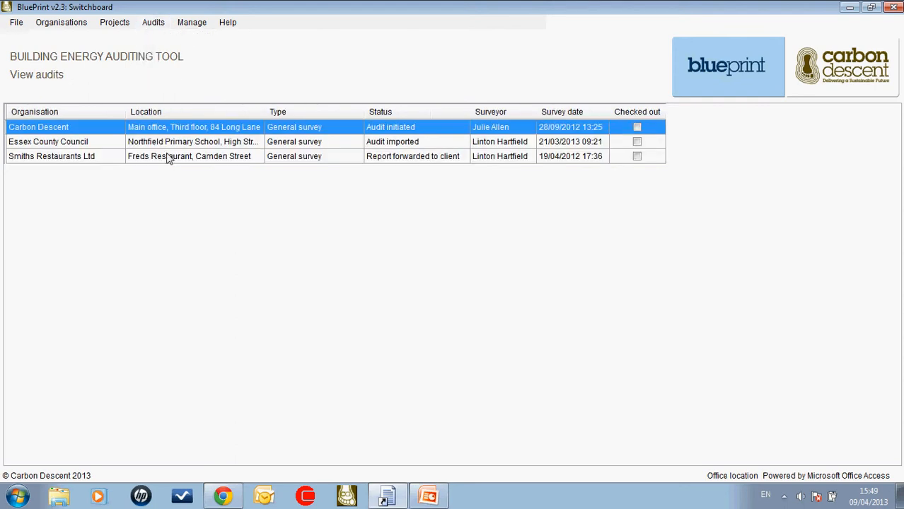
{"action": "right_click", "coordinate": [170, 144]}
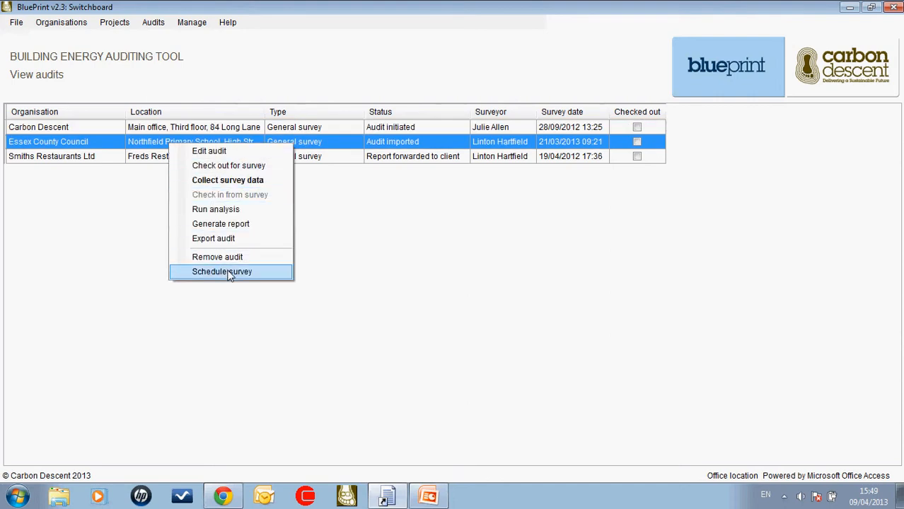
{"action": "left_click", "coordinate": [268, 273]}
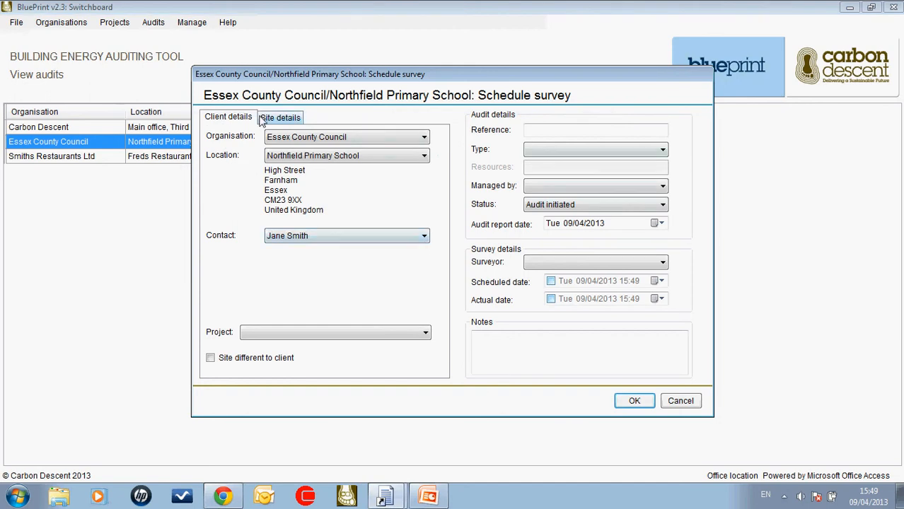
{"action": "left_click", "coordinate": [611, 155]}
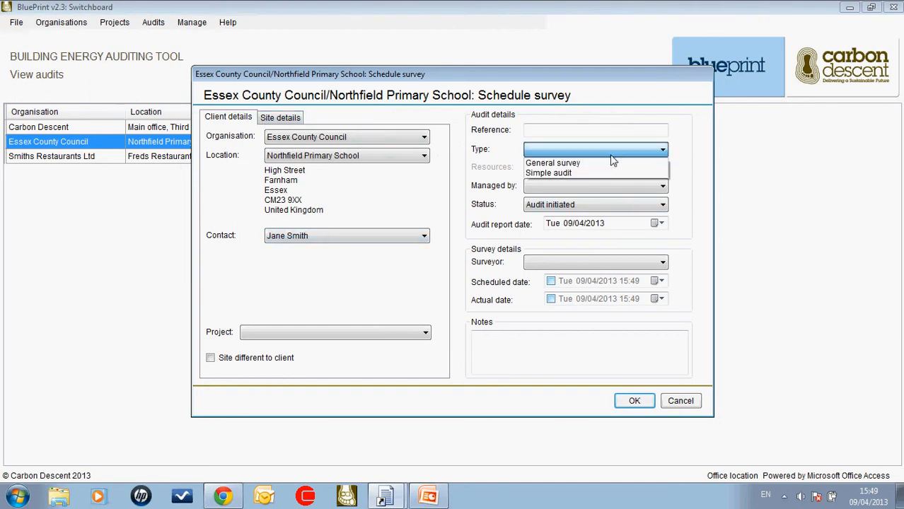
{"action": "left_click", "coordinate": [611, 155]}
{"action": "key", "text": "Tab"}
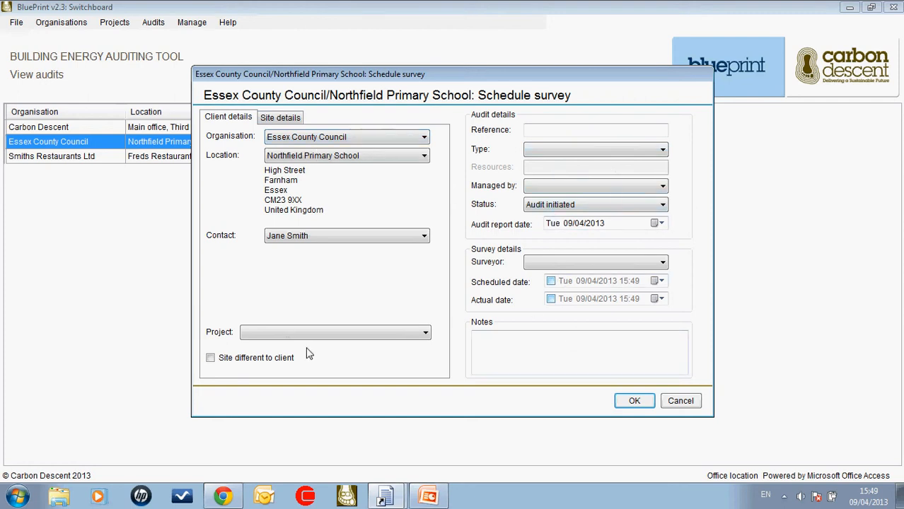
{"action": "left_click", "coordinate": [680, 400]}
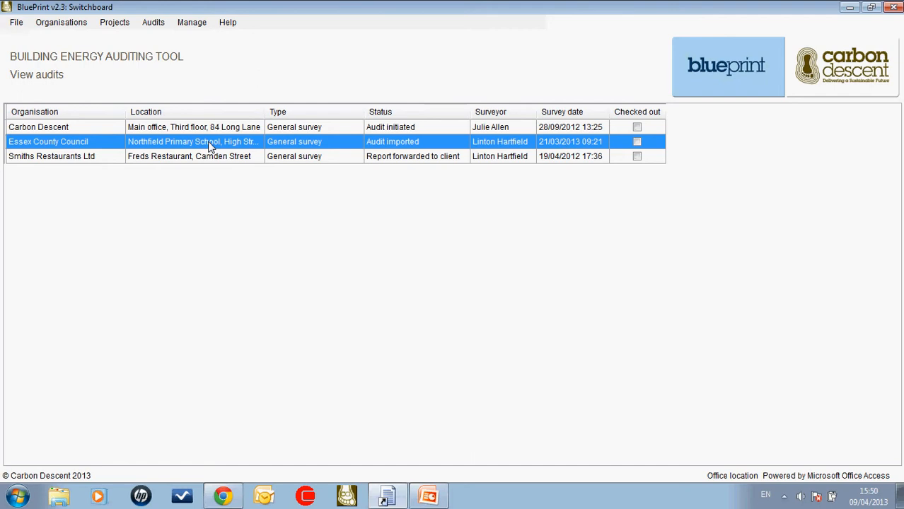
Open the survey data of the Northfield Primary School audit and look through its site elements
{"action": "double_click", "coordinate": [210, 145]}
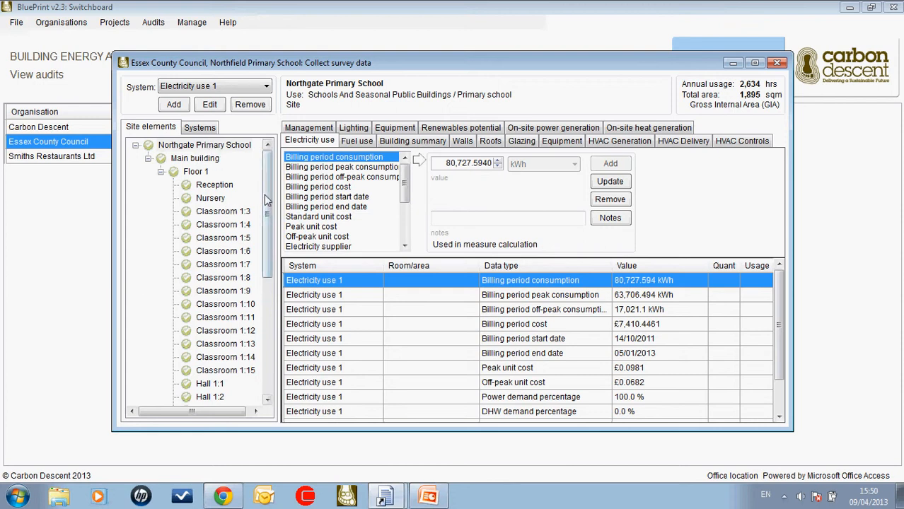
{"action": "mouse_move", "coordinate": [267, 202]}
{"action": "left_mouse_down"}
{"action": "mouse_move", "coordinate": [267, 301]}
{"action": "mouse_move", "coordinate": [275, 198]}
{"action": "left_mouse_up"}
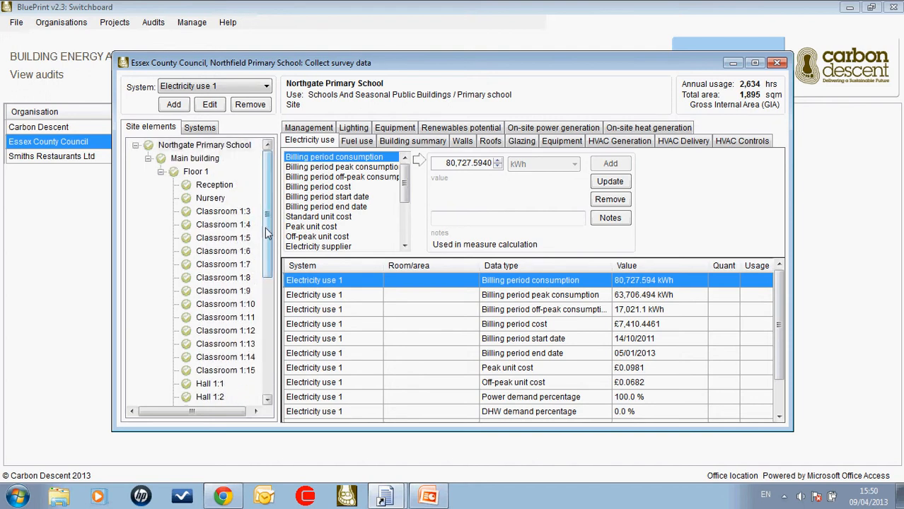
{"action": "mouse_move", "coordinate": [269, 230]}
{"action": "left_mouse_down"}
{"action": "mouse_move", "coordinate": [269, 332]}
{"action": "mouse_move", "coordinate": [272, 223]}
{"action": "left_mouse_up"}
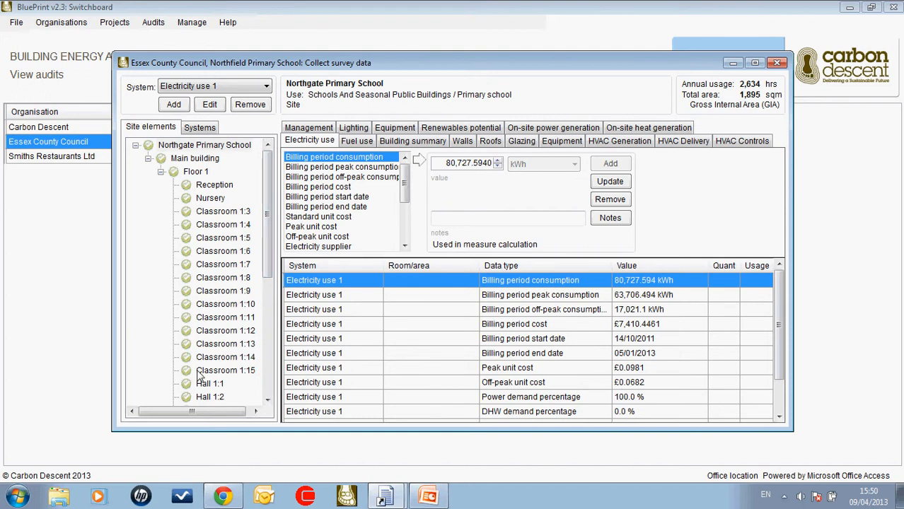
{"action": "mouse_move", "coordinate": [268, 257]}
{"action": "left_mouse_down"}
{"action": "mouse_move", "coordinate": [263, 378]}
{"action": "mouse_move", "coordinate": [283, 248]}
{"action": "left_mouse_up"}
View the building summary, equipment and HVAC generation survey data for the whole school site
{"action": "left_click", "coordinate": [416, 144]}
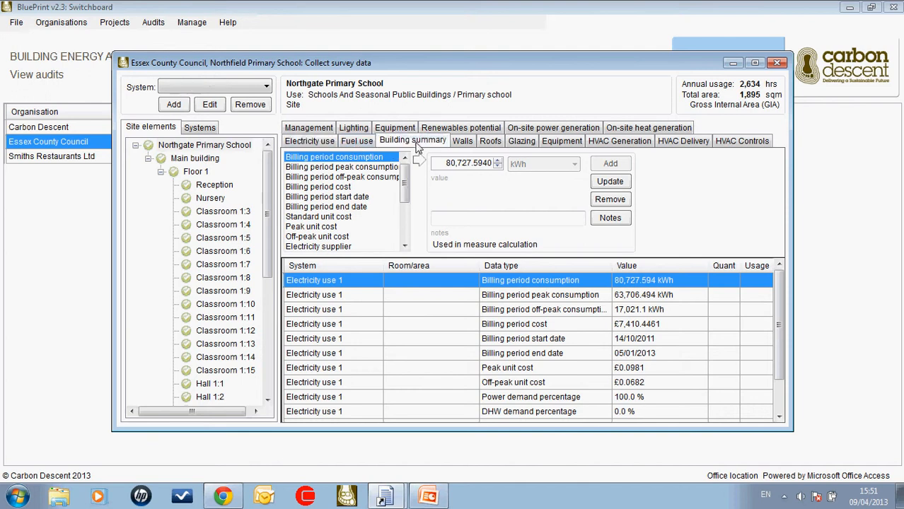
{"action": "left_click", "coordinate": [565, 144]}
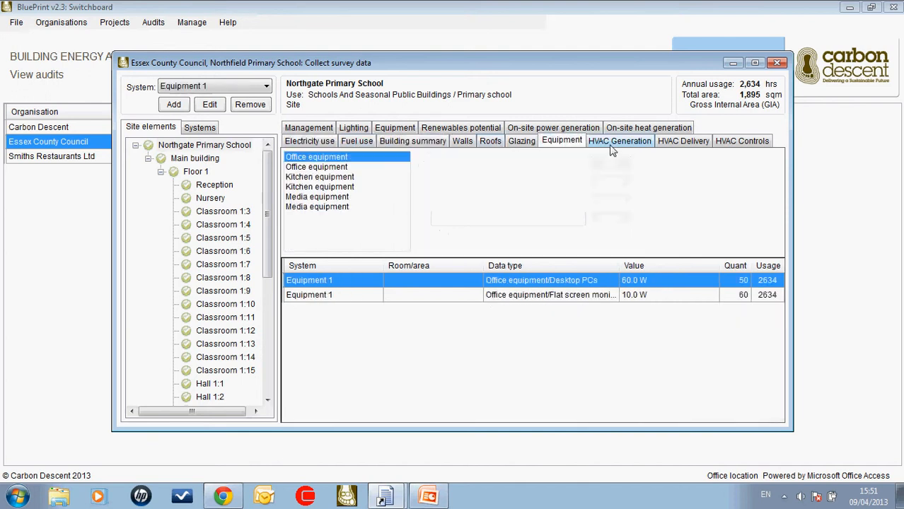
{"action": "left_click", "coordinate": [616, 143]}
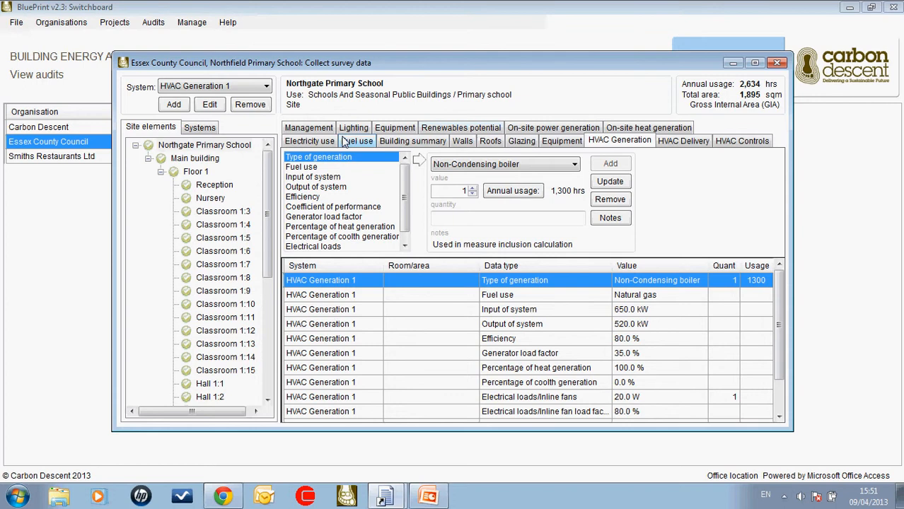
Add a lighting entry of 2 tungsten lamps, 100W GLS, to Classroom 1:3
{"action": "left_click", "coordinate": [352, 129]}
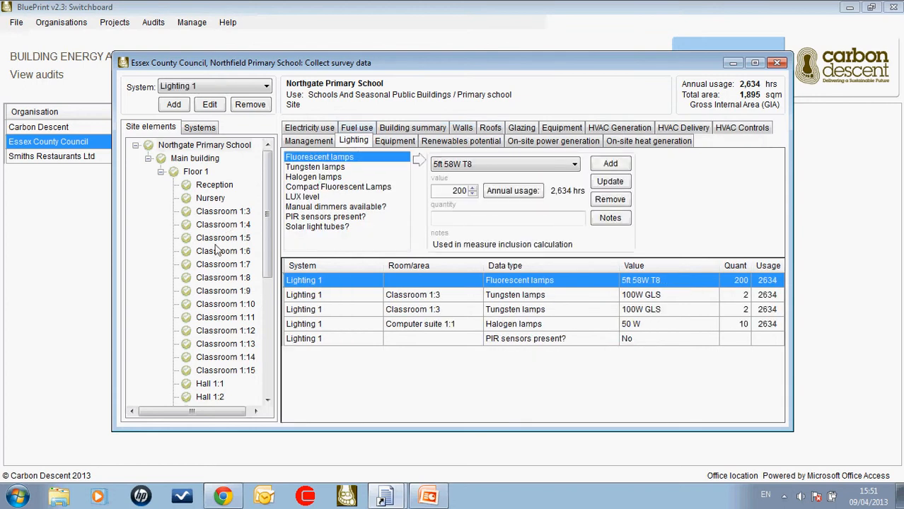
{"action": "left_click", "coordinate": [220, 214]}
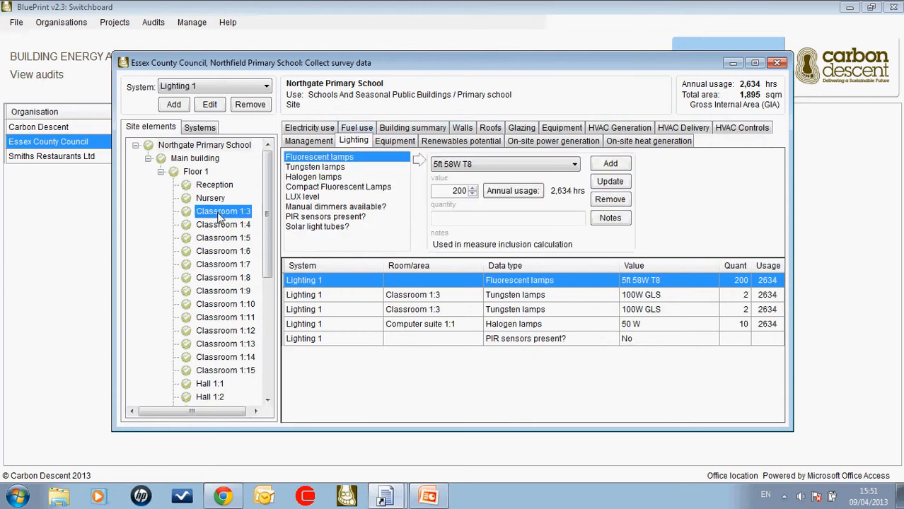
{"action": "left_click", "coordinate": [315, 167]}
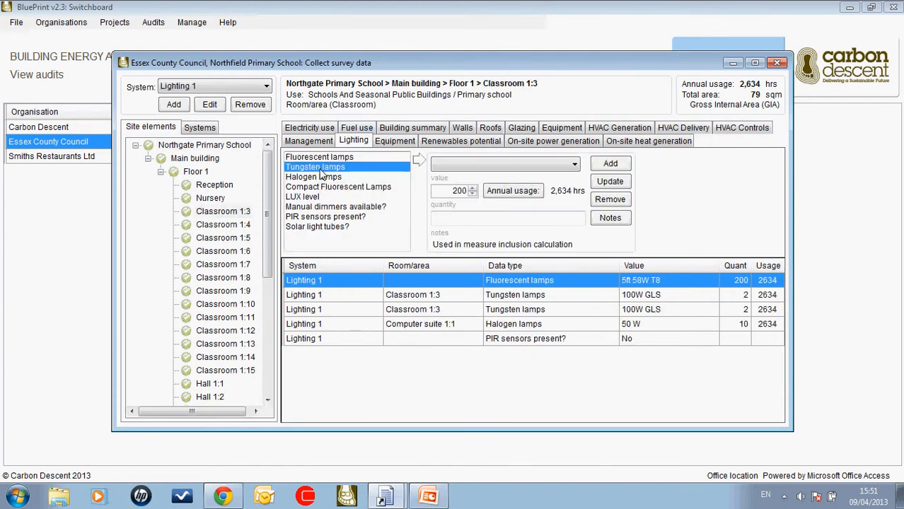
{"action": "left_click", "coordinate": [611, 165]}
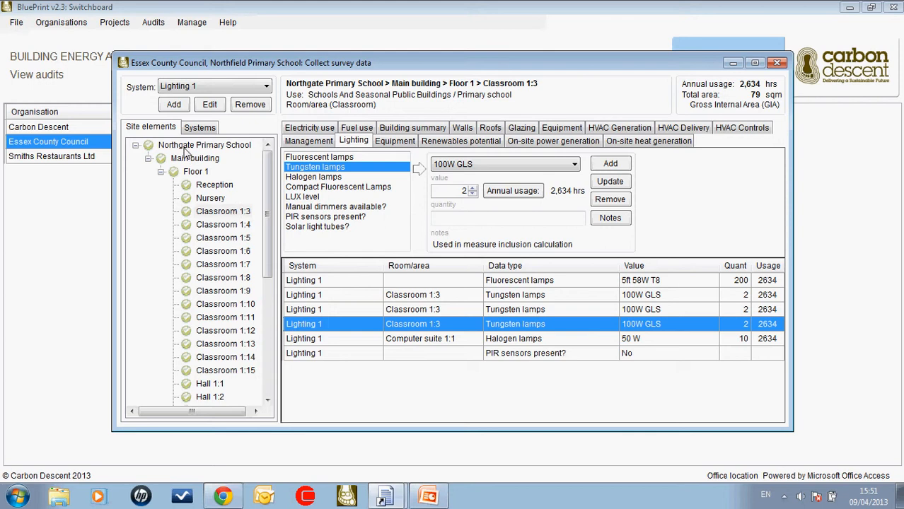
Show the electricity use data for the whole Northgate Primary School site
{"action": "left_click", "coordinate": [187, 145]}
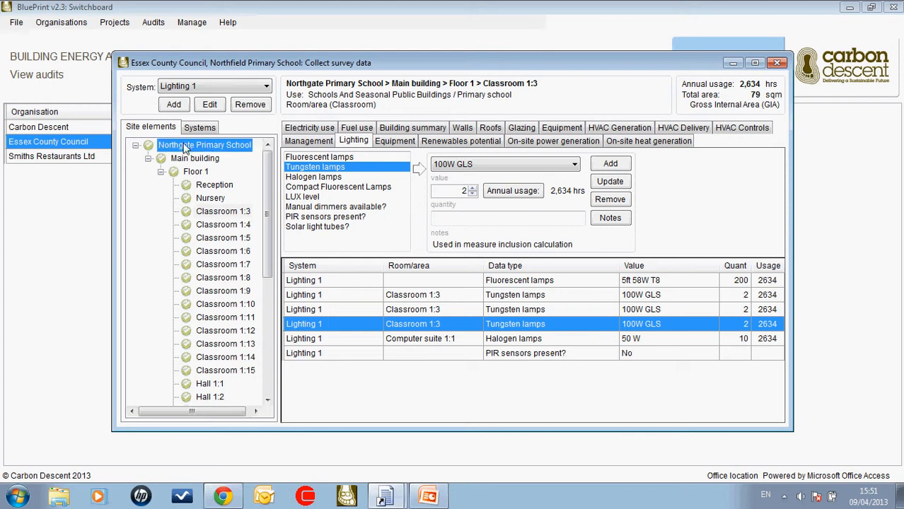
{"action": "left_click", "coordinate": [311, 129]}
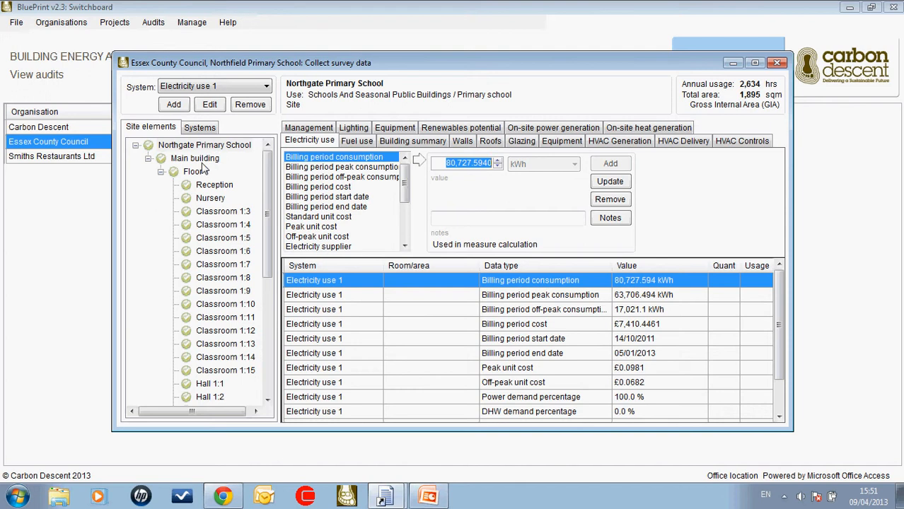
{"action": "left_click", "coordinate": [203, 159]}
{"action": "left_click", "coordinate": [200, 146]}
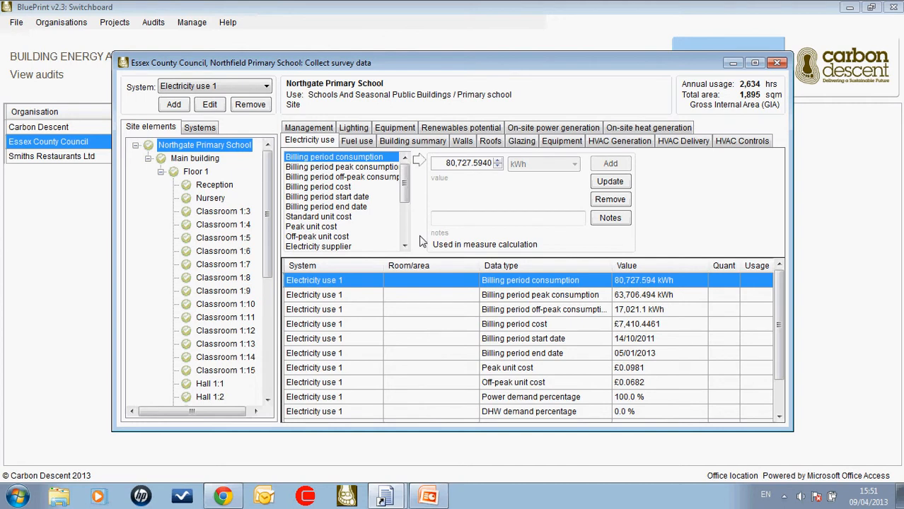
Open the school's site setup and examine the available annual usage profiles for the site, leaving the profile selection unchanged
{"action": "double_click", "coordinate": [228, 162]}
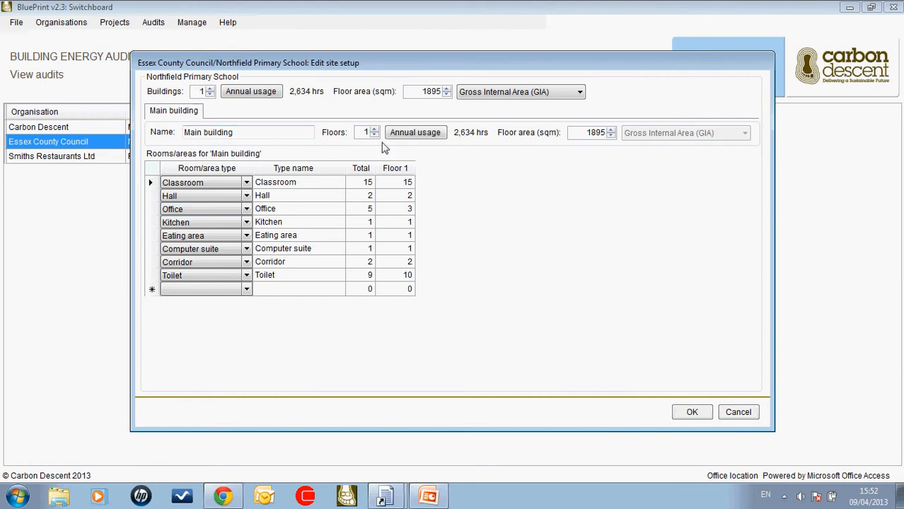
{"action": "left_click", "coordinate": [266, 94]}
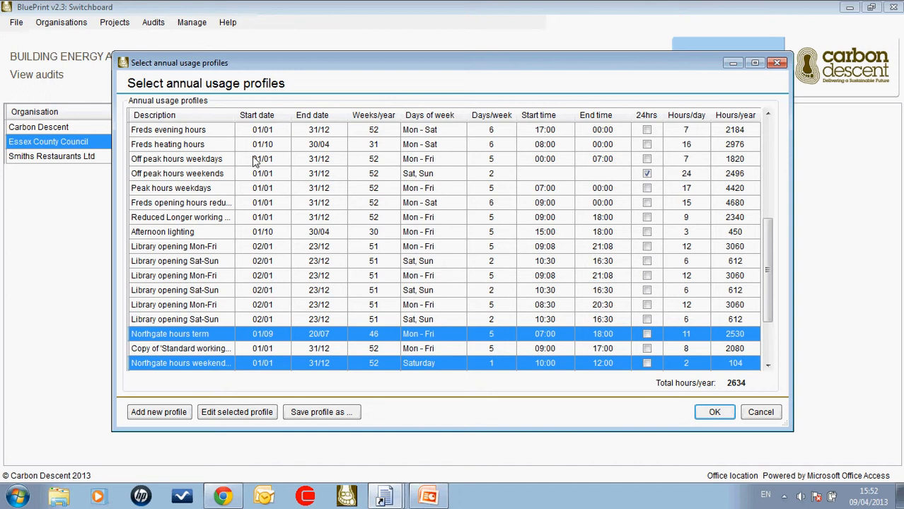
{"action": "left_click_drag", "start_coordinate": [767, 273], "coordinate": [785, 163]}
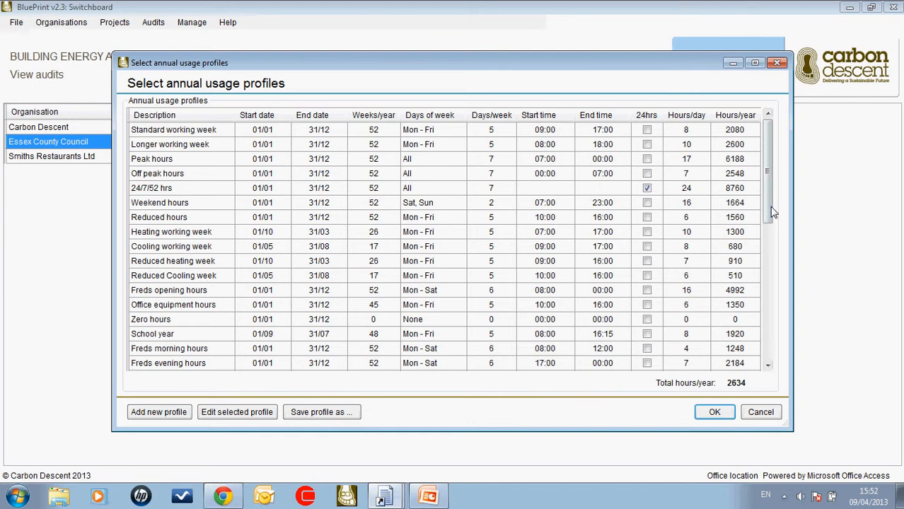
{"action": "mouse_move", "coordinate": [767, 193]}
{"action": "left_mouse_down"}
{"action": "mouse_move", "coordinate": [759, 341]}
{"action": "mouse_move", "coordinate": [776, 185]}
{"action": "left_mouse_up"}
{"action": "left_click_drag", "start_coordinate": [763, 201], "coordinate": [784, 320]}
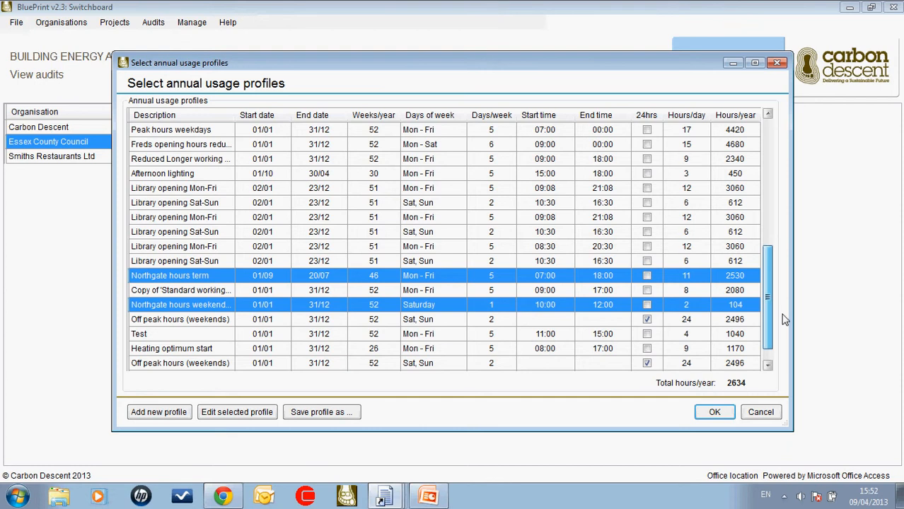
{"action": "left_click_drag", "start_coordinate": [784, 319], "coordinate": [779, 332]}
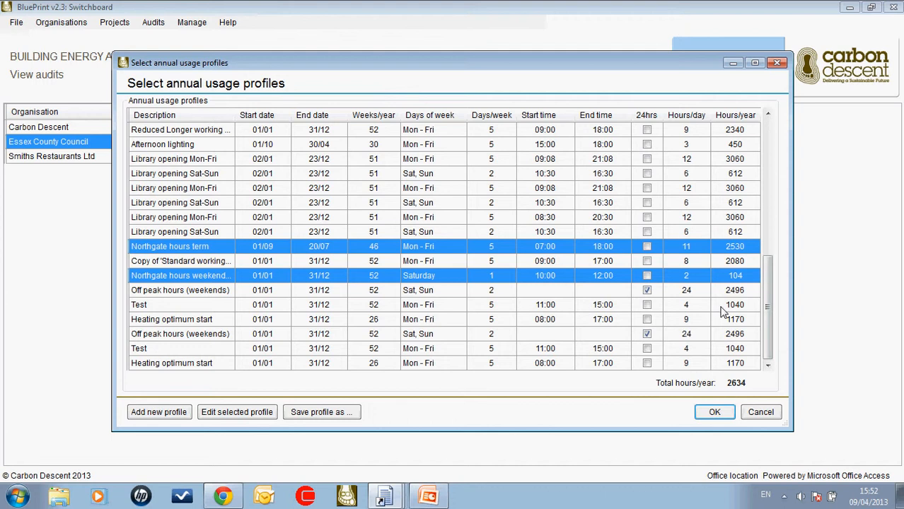
{"action": "left_click", "coordinate": [760, 412]}
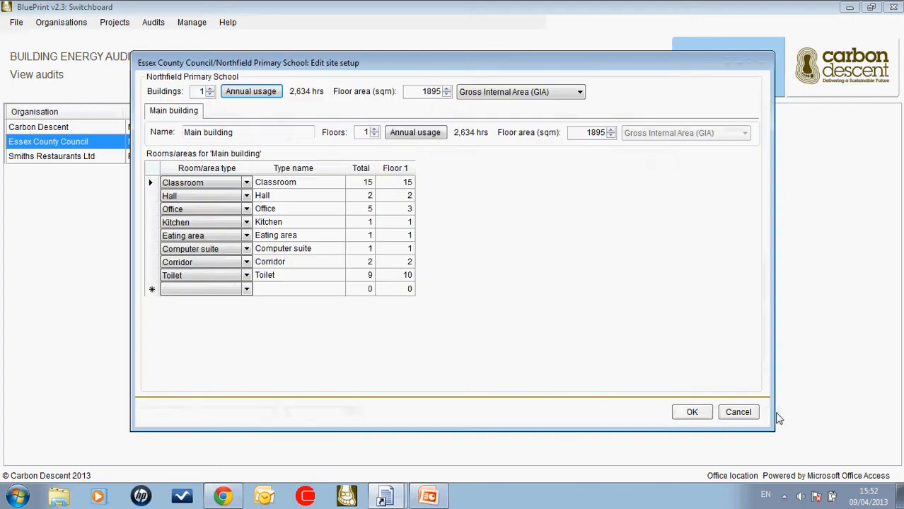
Examine the details of the Classroom rooms in the Main building, and leave the site setup without saving changes
{"action": "left_click", "coordinate": [327, 185]}
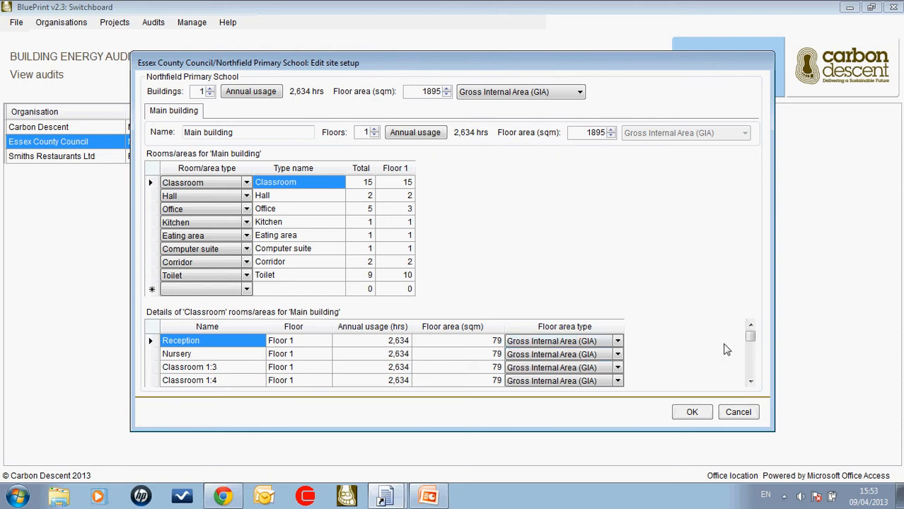
{"action": "mouse_move", "coordinate": [751, 338]}
{"action": "left_mouse_down"}
{"action": "mouse_move", "coordinate": [756, 390]}
{"action": "mouse_move", "coordinate": [752, 337]}
{"action": "left_mouse_up"}
{"action": "left_click", "coordinate": [736, 416]}
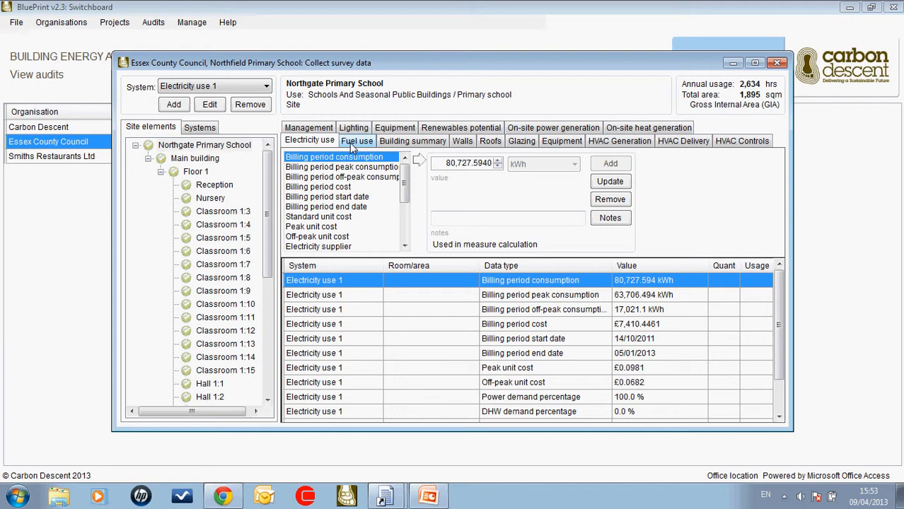
Examine the consumption data import options for the Electricity use 1 system, and close them without importing anything
{"action": "right_click", "coordinate": [368, 200]}
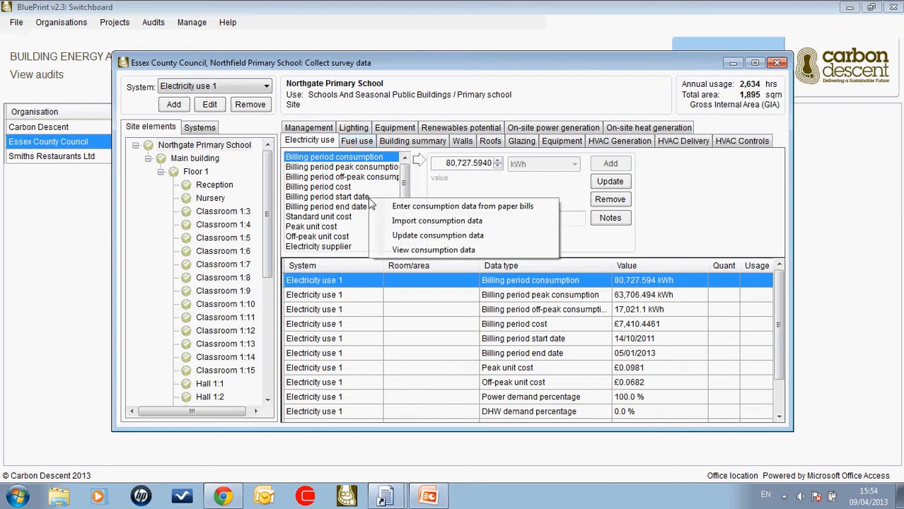
{"action": "left_click", "coordinate": [417, 222]}
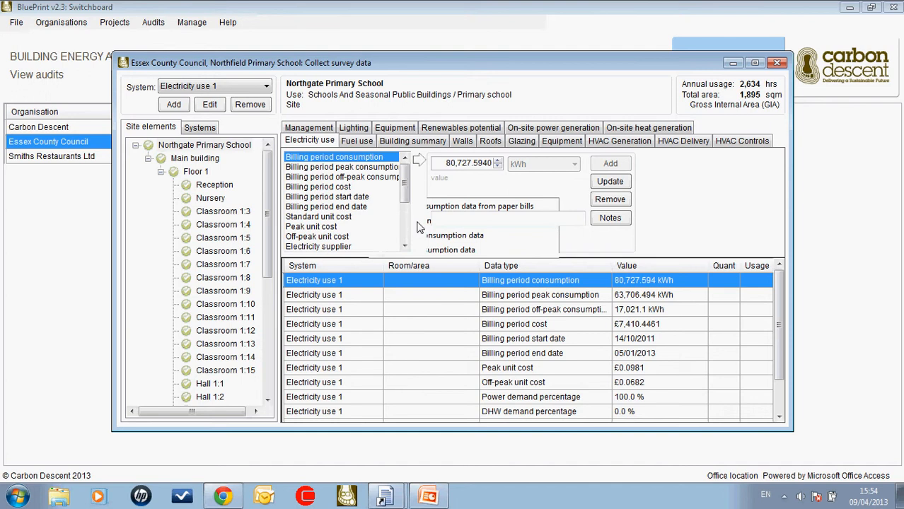
{"action": "left_click", "coordinate": [506, 296]}
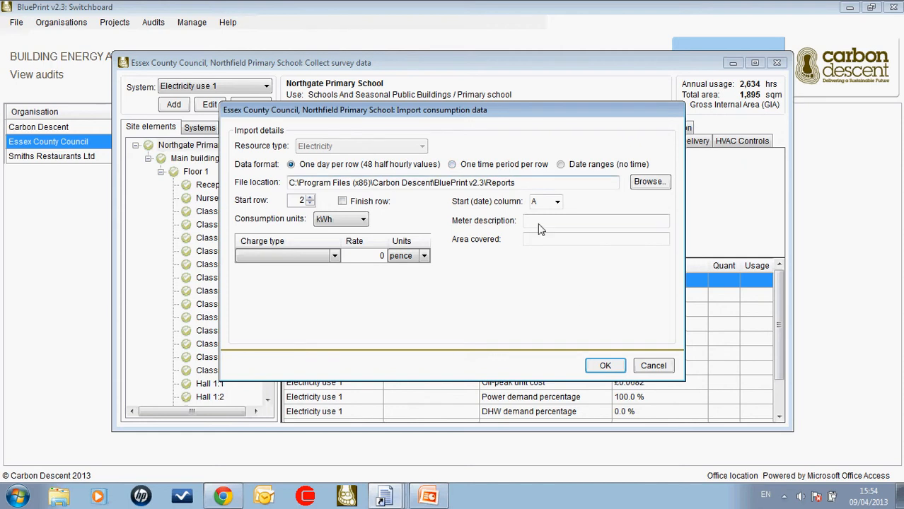
{"action": "left_click", "coordinate": [652, 365]}
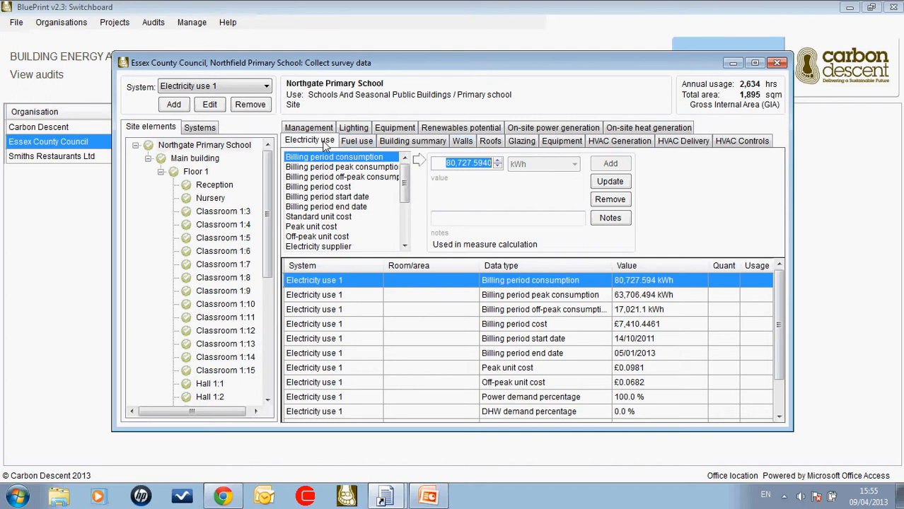
View the fuel use and renewables potential survey data for the school site
{"action": "left_click", "coordinate": [356, 141]}
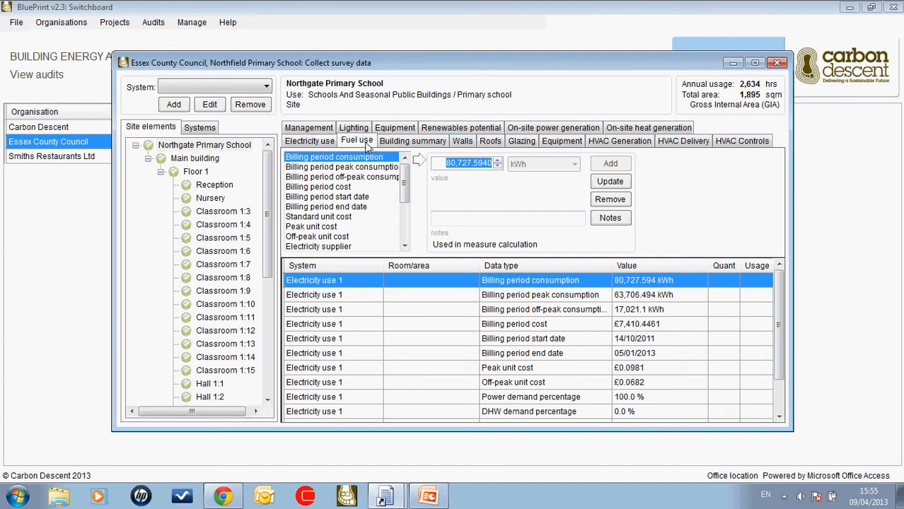
{"action": "left_click", "coordinate": [459, 128]}
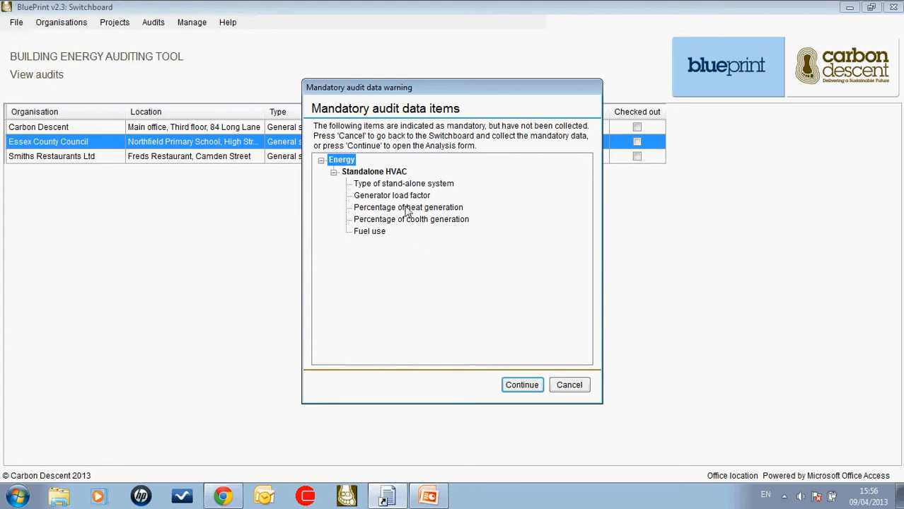
Continue to the Northfield Primary School analysis despite the uncollected mandatory items, and check the electricity emissions factor type
{"action": "left_click", "coordinate": [517, 388]}
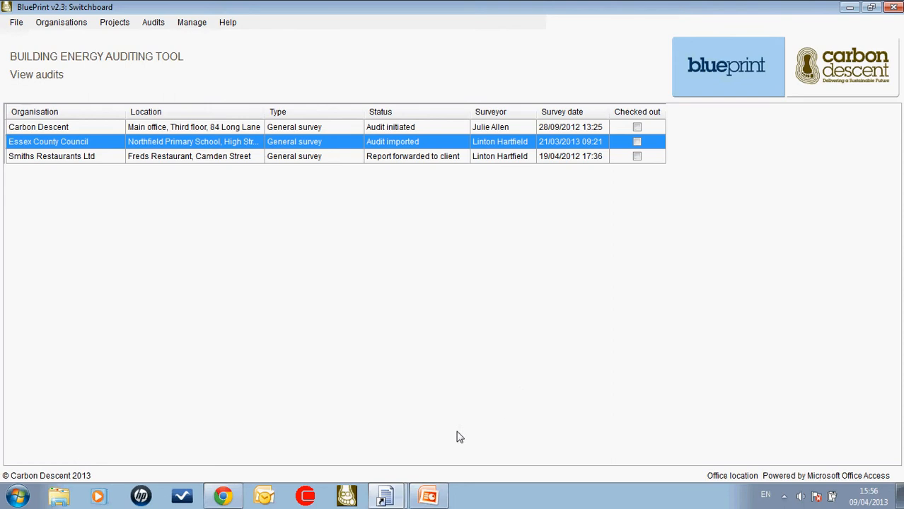
{"action": "mouse_move", "coordinate": [388, 494]}
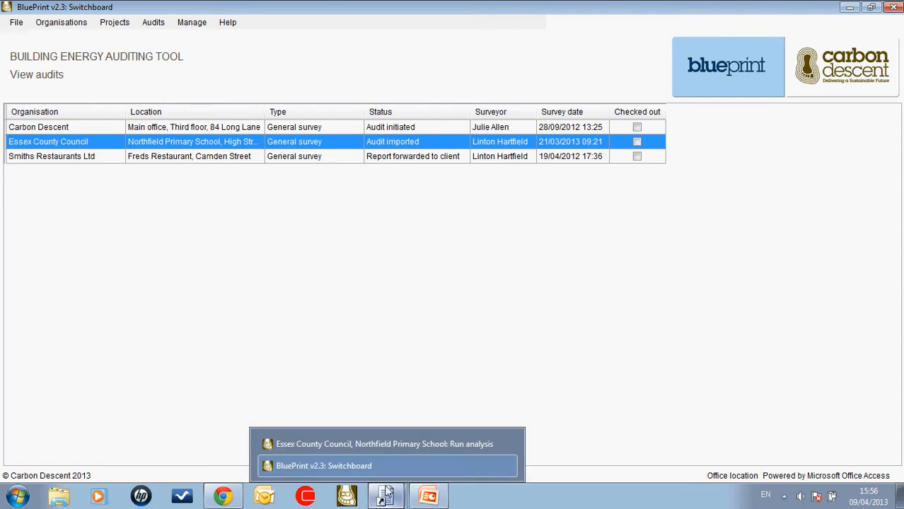
{"action": "left_click", "coordinate": [372, 445]}
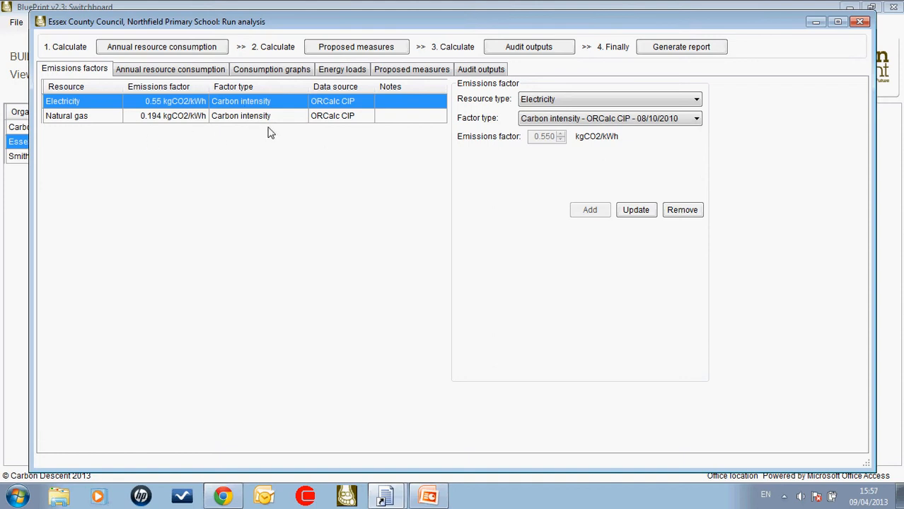
{"action": "left_click", "coordinate": [661, 121]}
{"action": "left_click", "coordinate": [661, 121]}
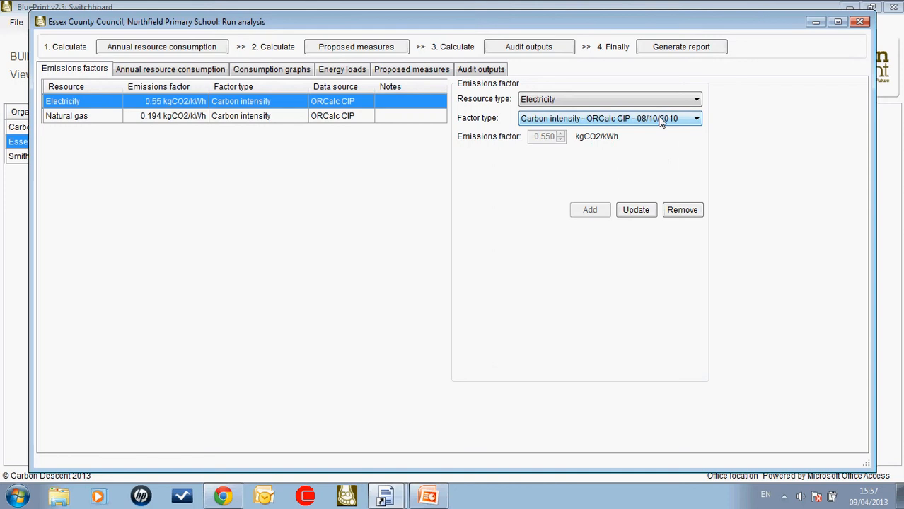
View the annual resource consumption figures and the first three electricity consumption graphs
{"action": "left_click", "coordinate": [187, 71]}
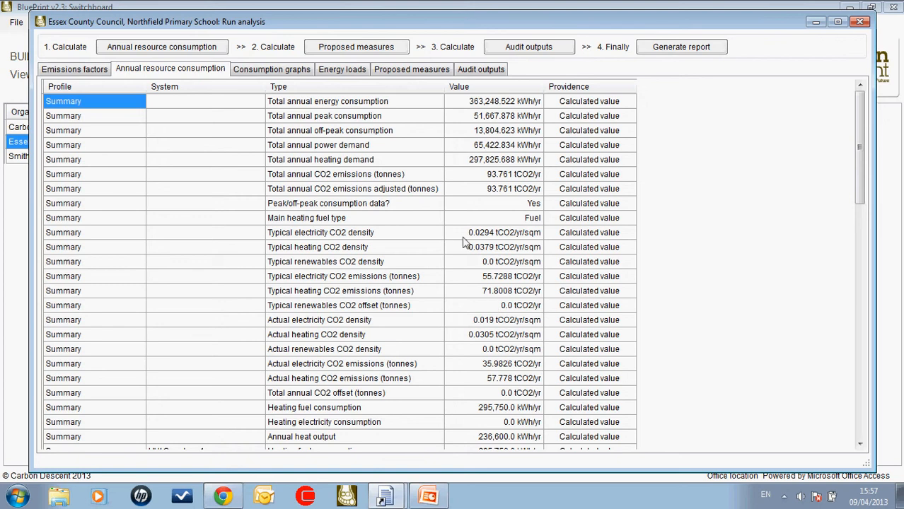
{"action": "left_click", "coordinate": [276, 70]}
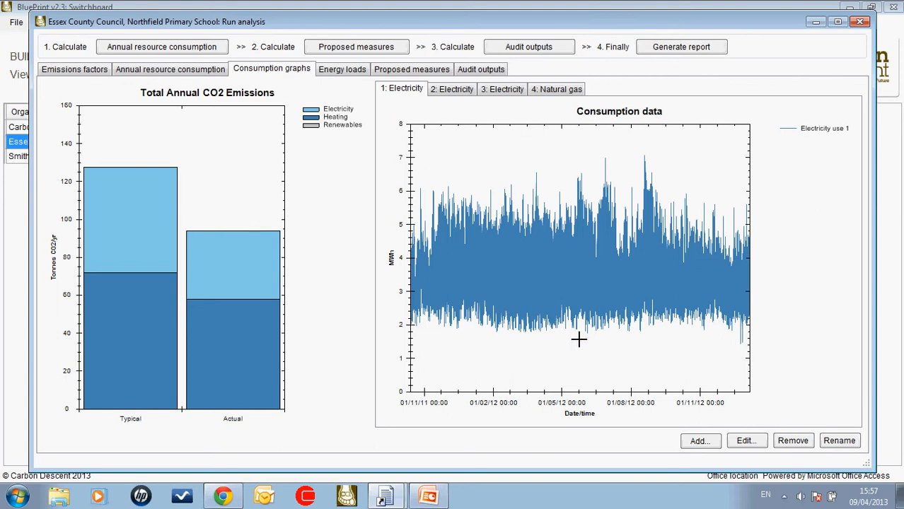
{"action": "left_click", "coordinate": [452, 90]}
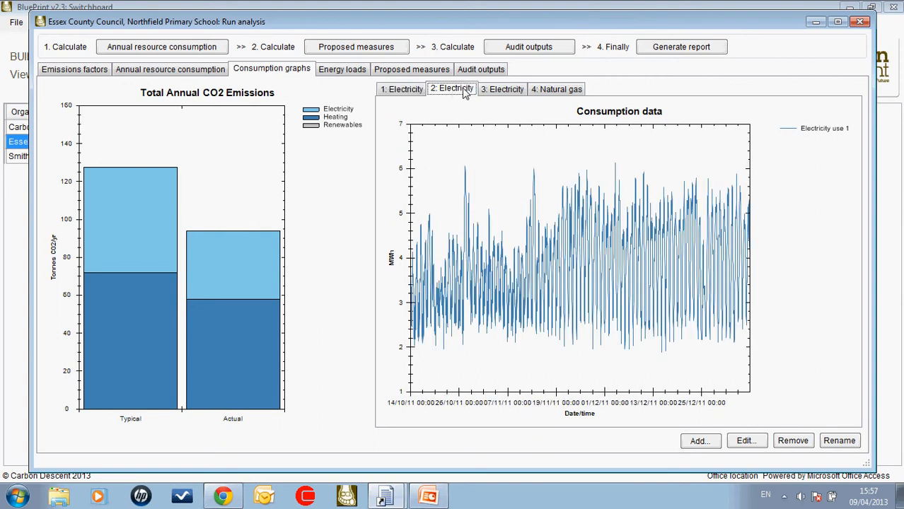
{"action": "left_click", "coordinate": [511, 89]}
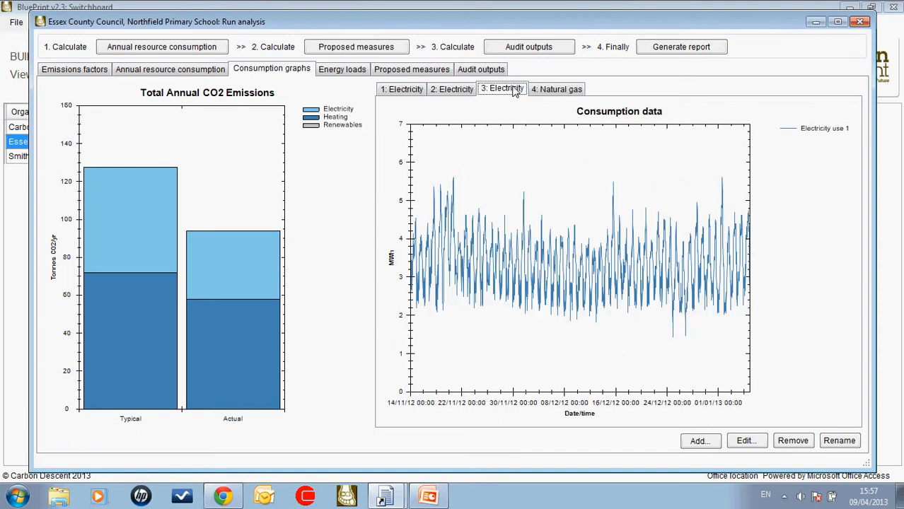
Change the third electricity graph's start date to 30/11/2012 and save it
{"action": "left_click", "coordinate": [747, 442]}
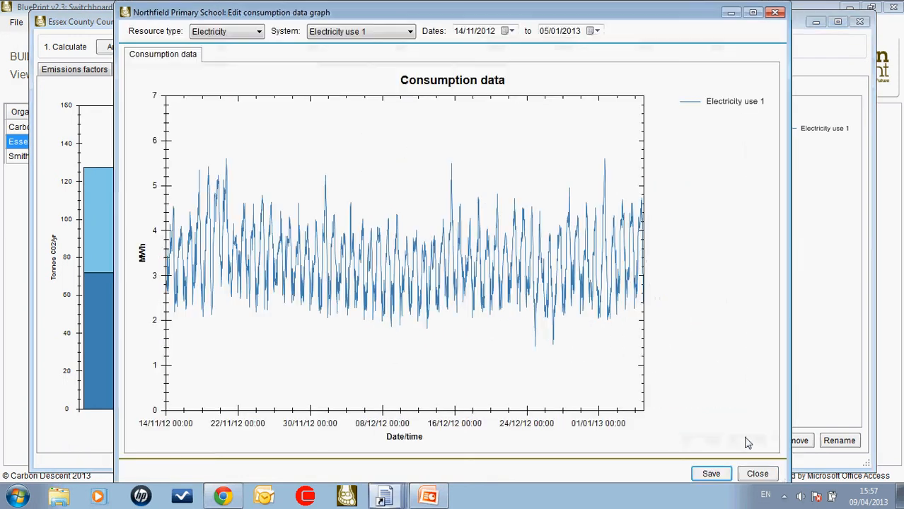
{"action": "left_click", "coordinate": [459, 31]}
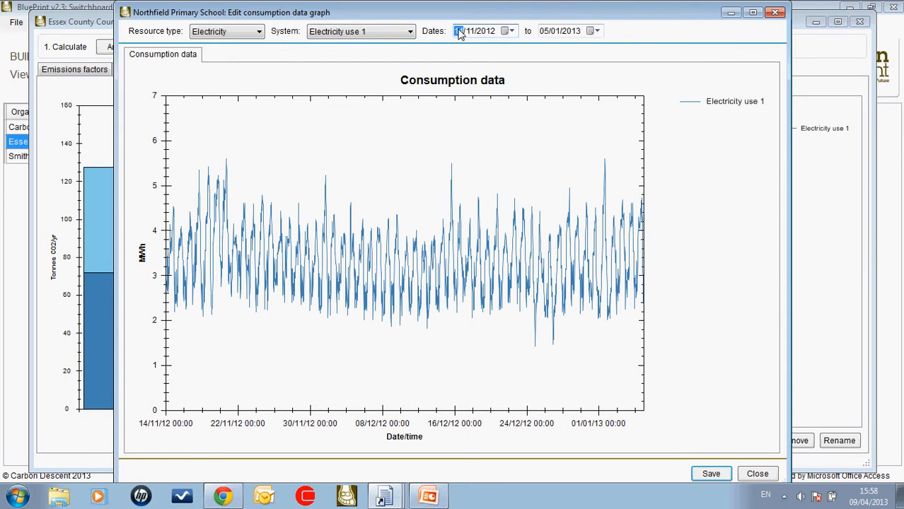
{"action": "type", "text": "30"}
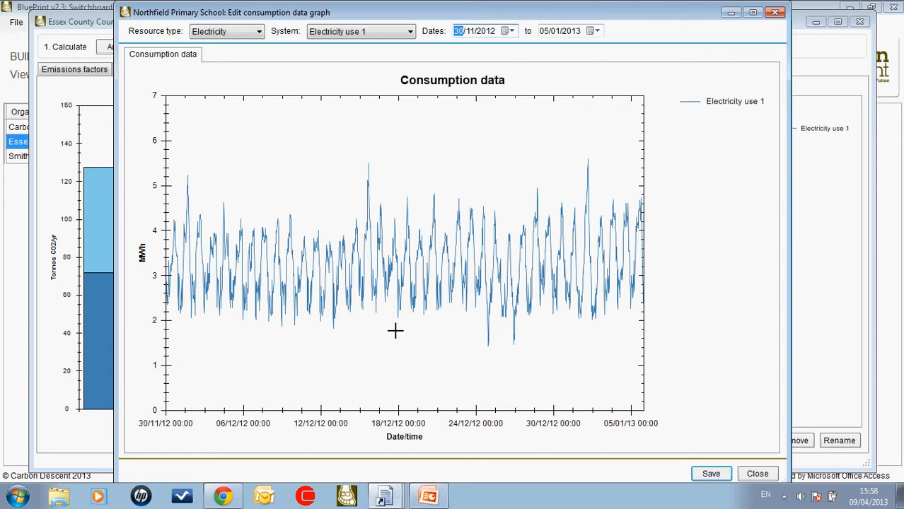
{"action": "left_click", "coordinate": [709, 475]}
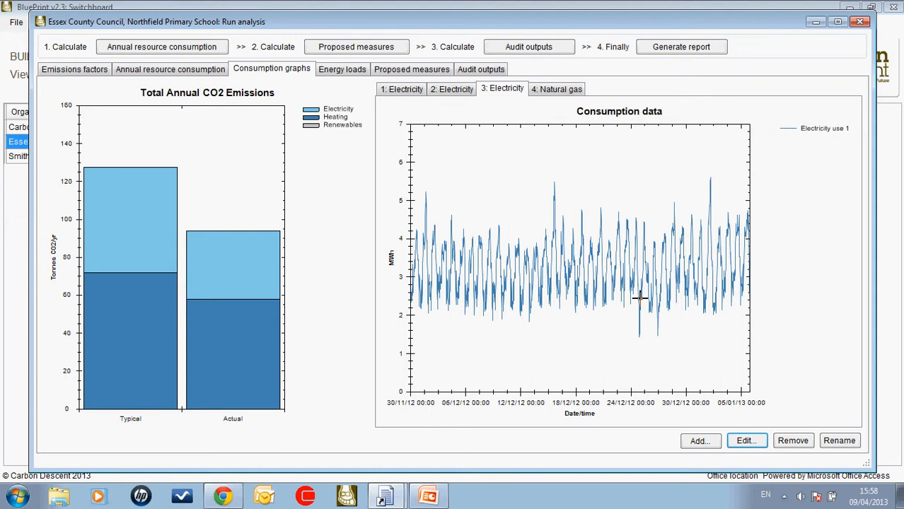
Review the energy loads and the proposed lighting measures Tungsten to CFL lamps, Halogen to LEDs and Inline T8-T5 adapters
{"action": "left_click", "coordinate": [353, 73]}
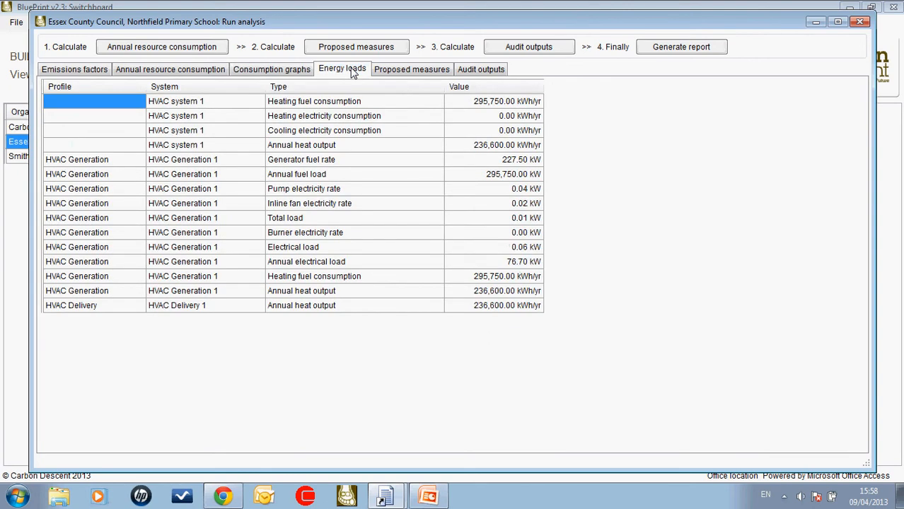
{"action": "left_click", "coordinate": [402, 71]}
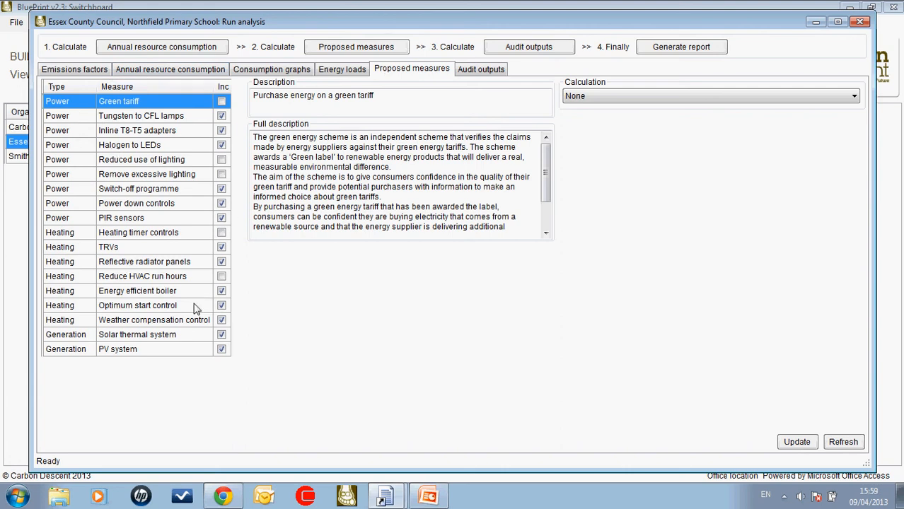
{"action": "left_click", "coordinate": [121, 117]}
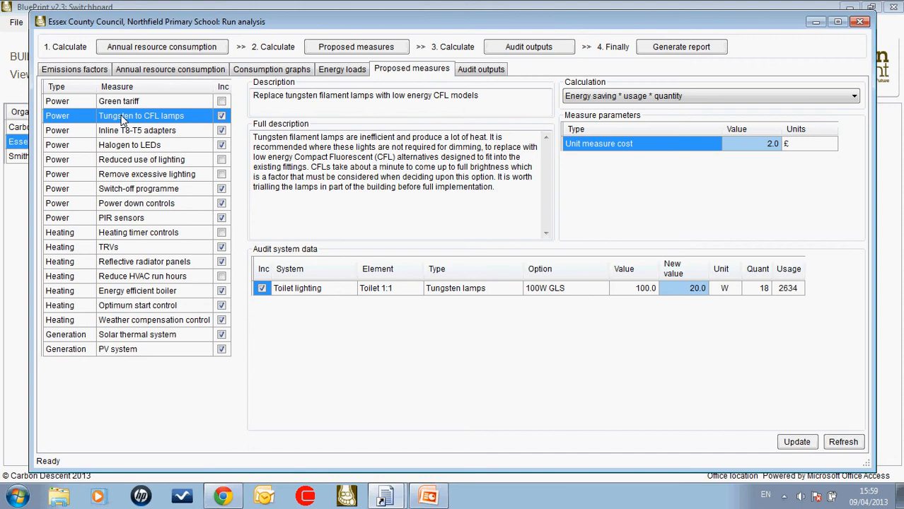
{"action": "left_click", "coordinate": [126, 147]}
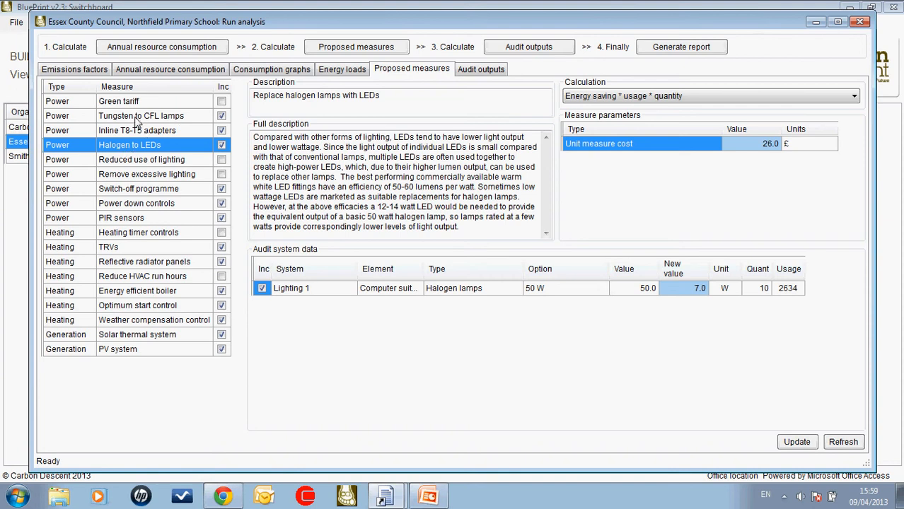
{"action": "left_click", "coordinate": [141, 118]}
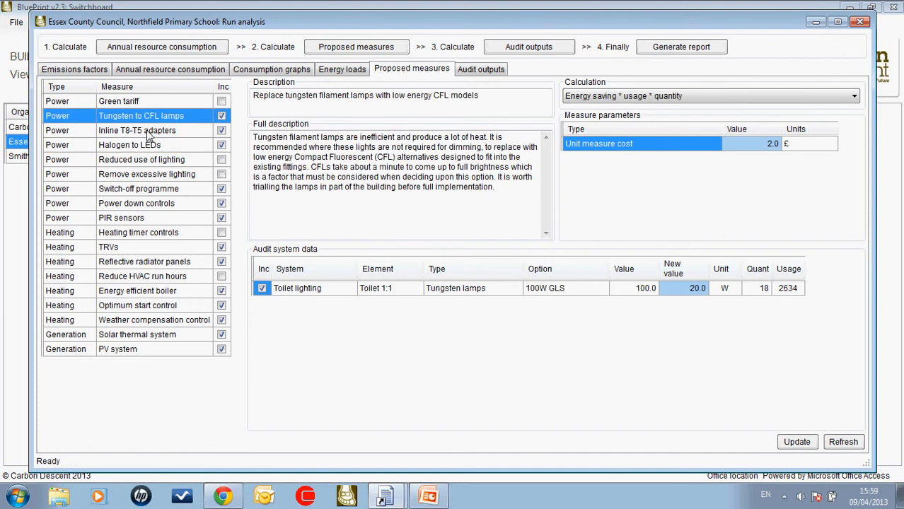
{"action": "left_click", "coordinate": [148, 135]}
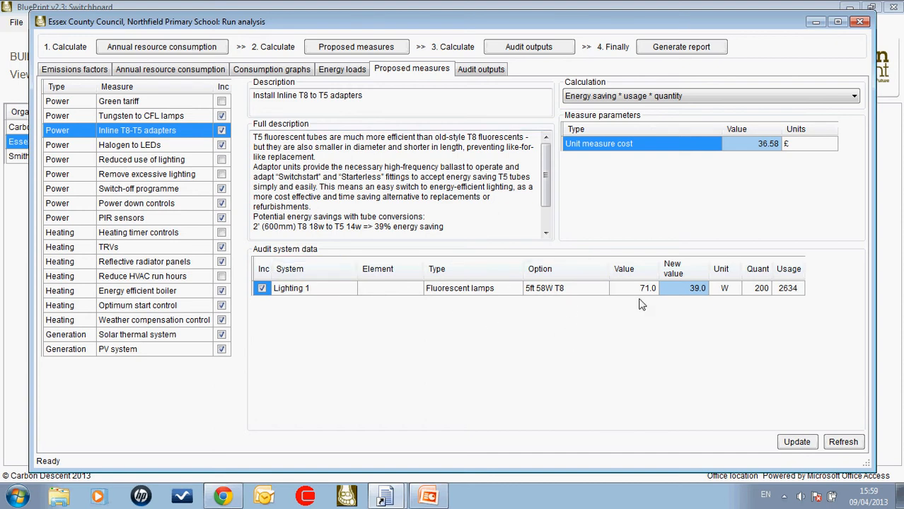
Review the proposed heating measures TRVs, Energy efficient boiler and Optimum start control
{"action": "left_click", "coordinate": [110, 251]}
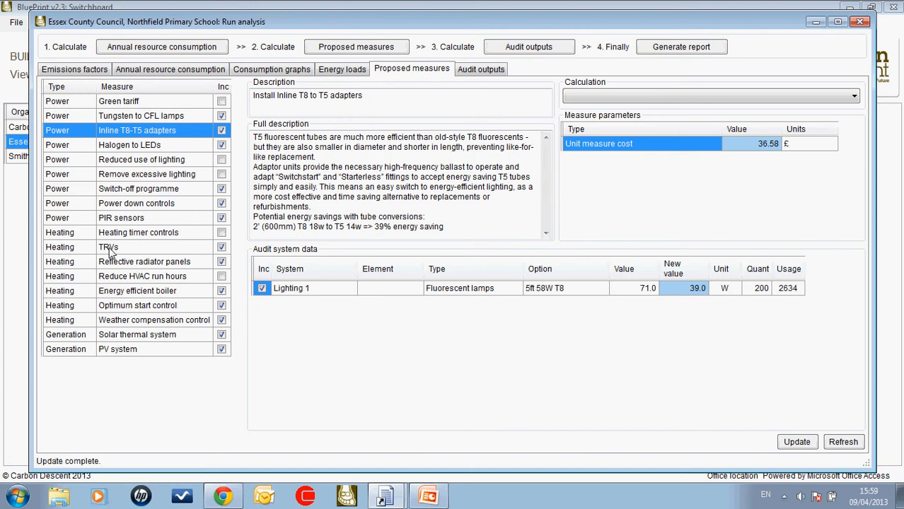
{"action": "left_click", "coordinate": [133, 295]}
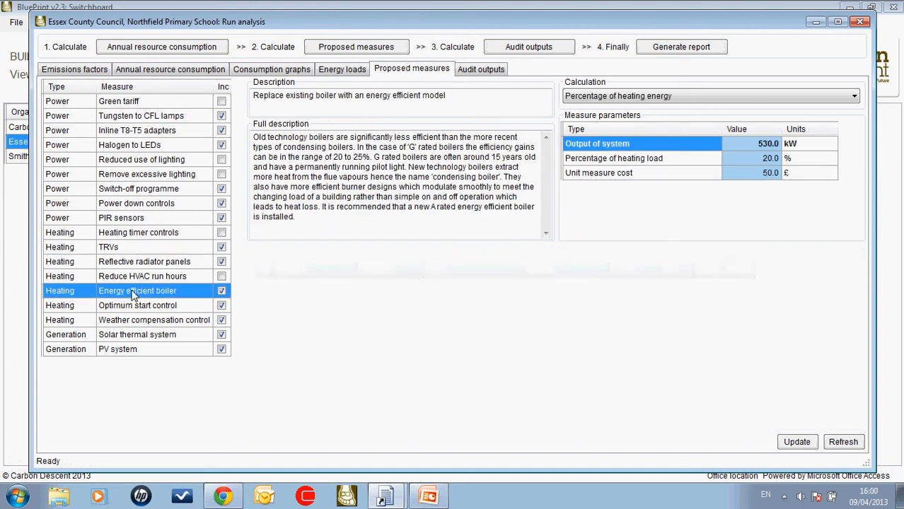
{"action": "left_click", "coordinate": [122, 309]}
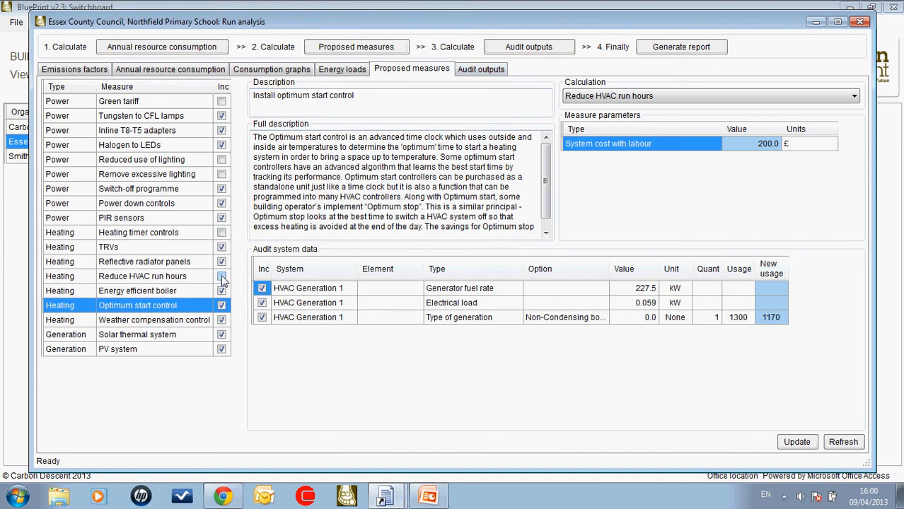
View the audit outputs and generate the report General000121 from the General template, overwriting the existing file
{"action": "left_click", "coordinate": [474, 73]}
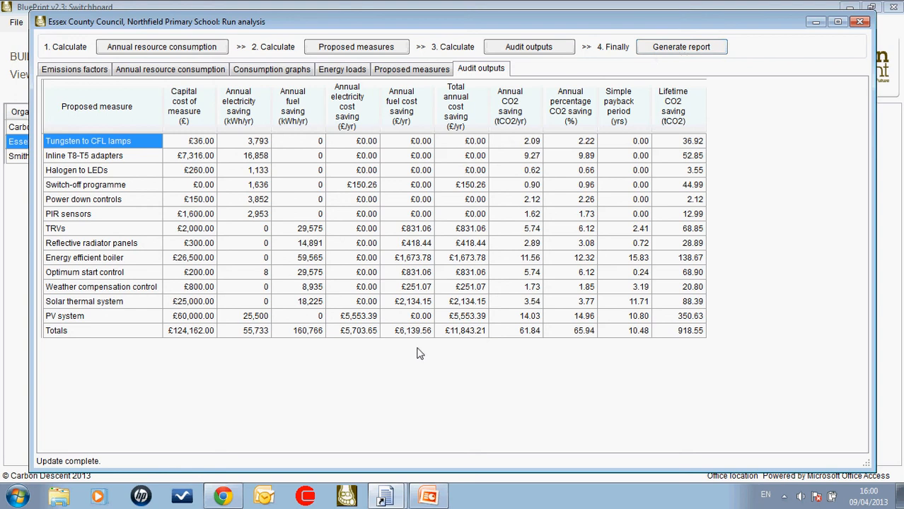
{"action": "left_click", "coordinate": [698, 49]}
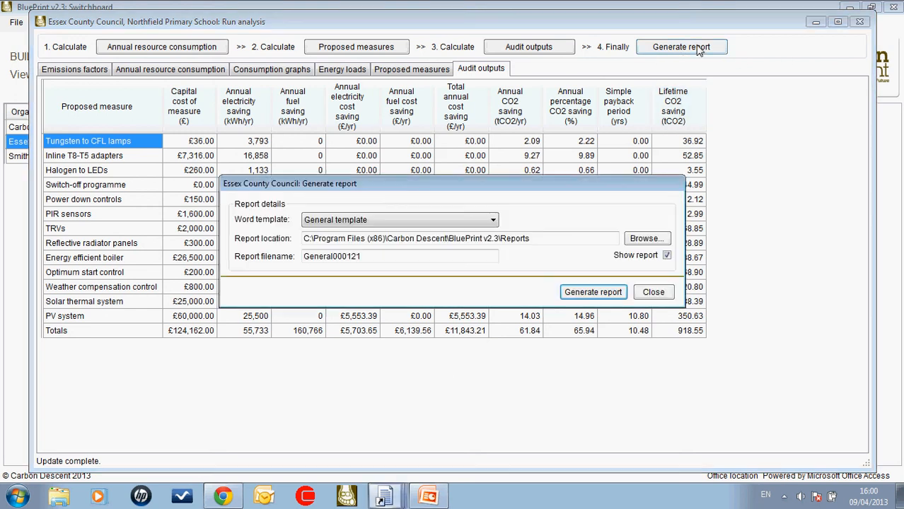
{"action": "left_click", "coordinate": [606, 294]}
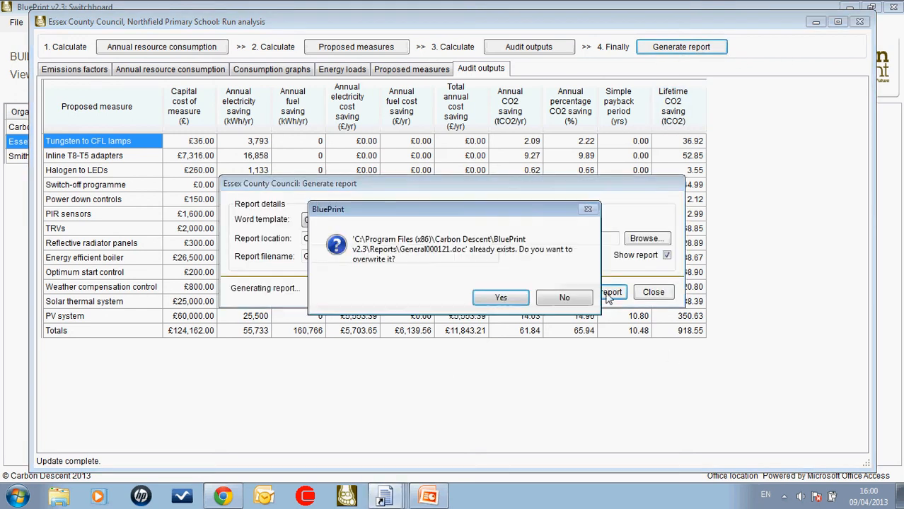
{"action": "left_click", "coordinate": [500, 299]}
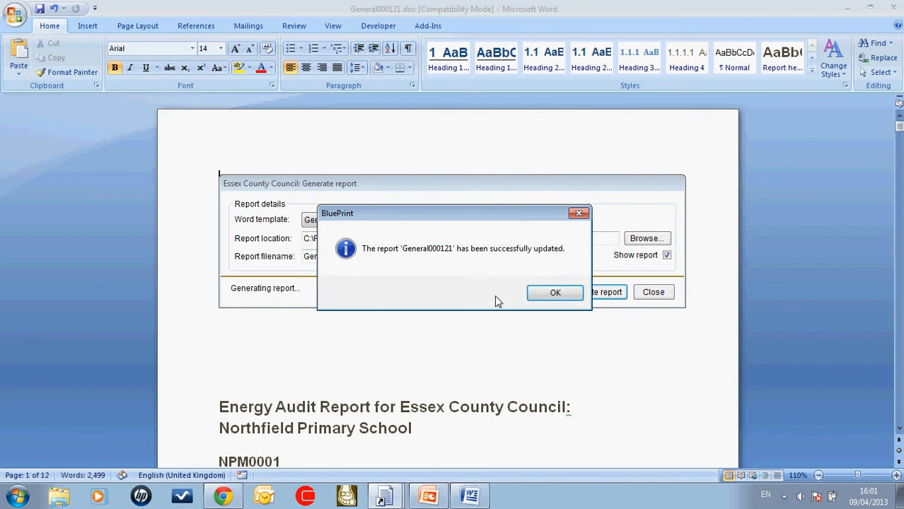
{"action": "left_click", "coordinate": [547, 293]}
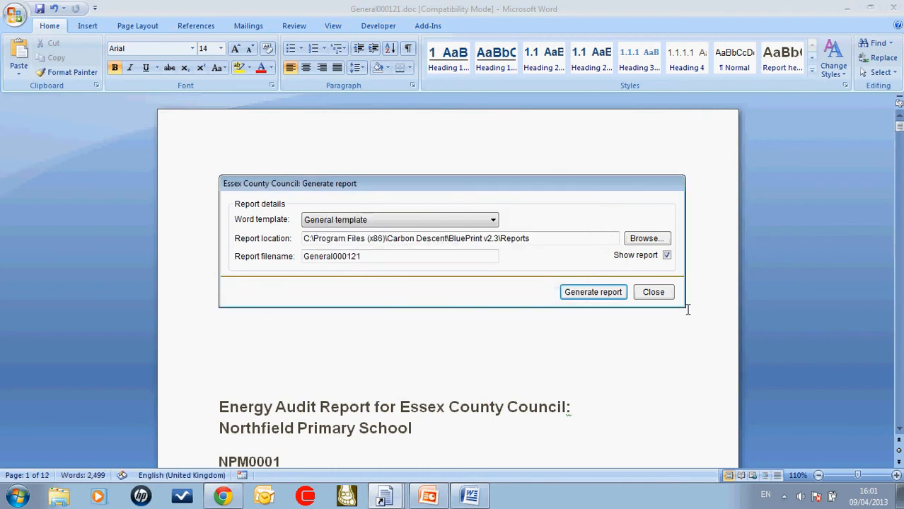
Review the generated report's cover page, abbreviations, table of contents and lists of figures and tables
{"action": "left_click", "coordinate": [554, 368]}
{"action": "scroll", "coordinate": [466, 377], "scroll_direction": "down", "scroll_amount": 3}
{"action": "scroll", "coordinate": [464, 362], "scroll_direction": "down", "scroll_amount": 10}
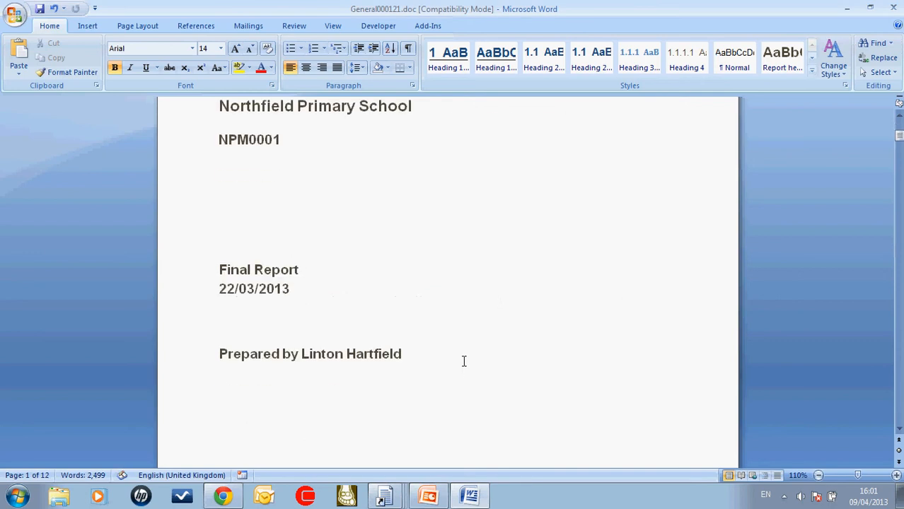
{"action": "scroll", "coordinate": [464, 361], "scroll_direction": "up", "scroll_amount": 5}
{"action": "scroll", "coordinate": [465, 362], "scroll_direction": "up", "scroll_amount": 5}
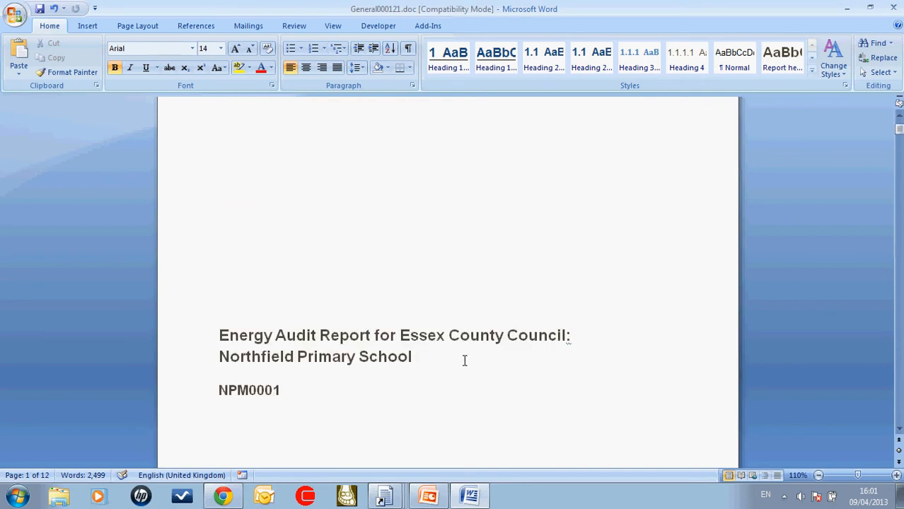
{"action": "scroll", "coordinate": [465, 361], "scroll_direction": "up", "scroll_amount": 2}
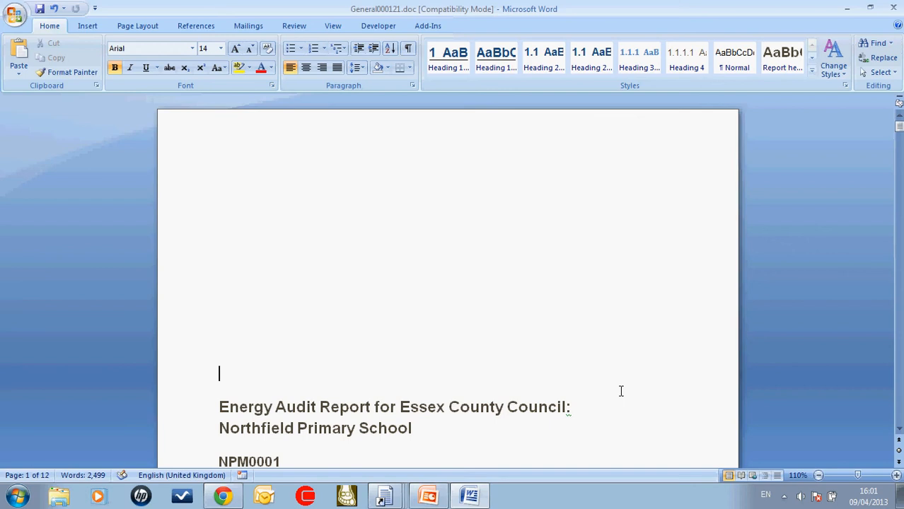
{"action": "scroll", "coordinate": [505, 330], "scroll_direction": "down", "scroll_amount": 7}
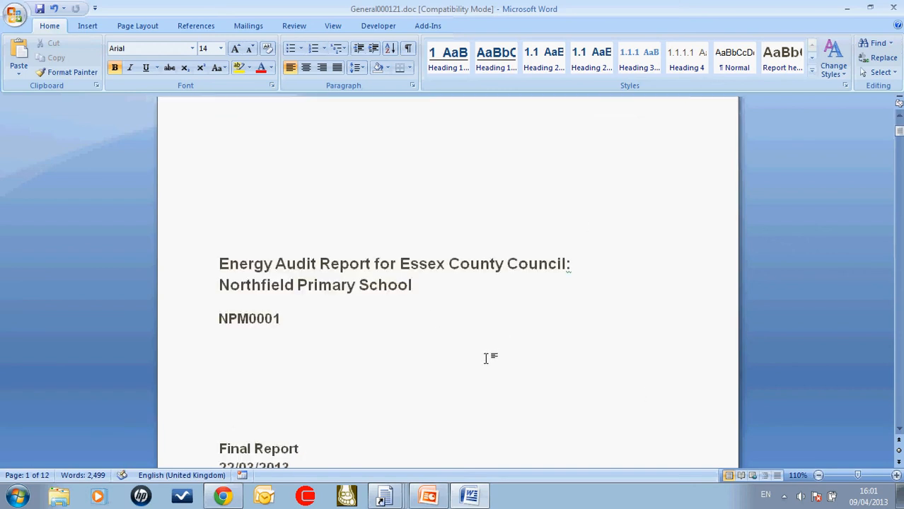
{"action": "scroll", "coordinate": [496, 388], "scroll_direction": "down", "scroll_amount": 20}
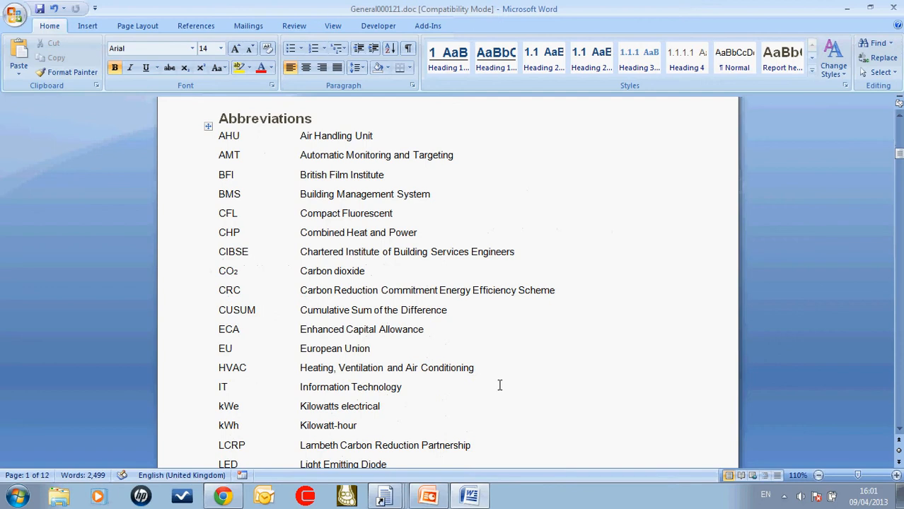
{"action": "scroll", "coordinate": [500, 384], "scroll_direction": "down", "scroll_amount": 20}
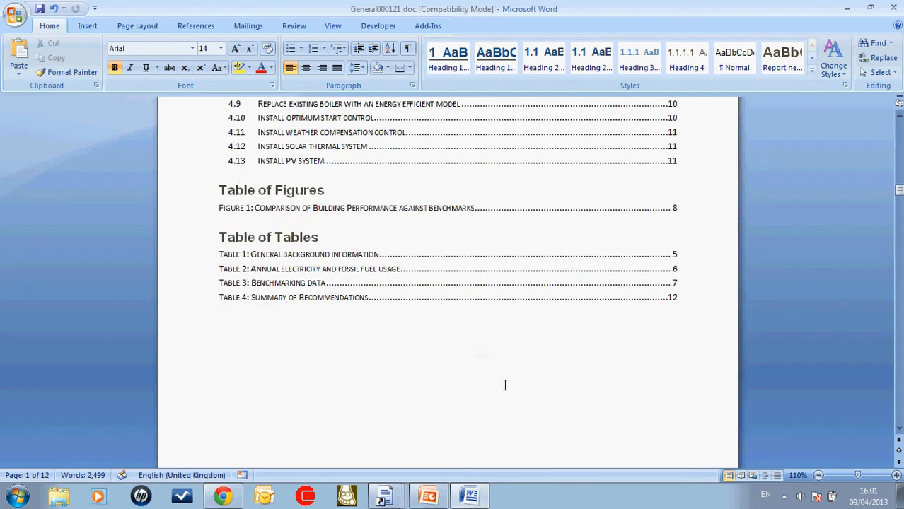
{"action": "scroll", "coordinate": [505, 384], "scroll_direction": "down", "scroll_amount": 20}
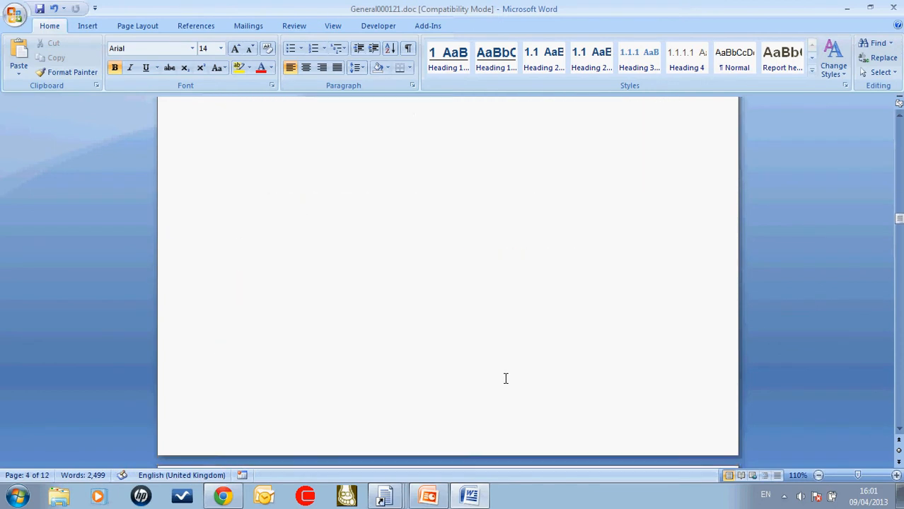
Review the report's Current Energy Use section, including the annual usage table, consumption graphs and benchmark information
{"action": "scroll", "coordinate": [505, 378], "scroll_direction": "down", "scroll_amount": 5}
{"action": "scroll", "coordinate": [505, 378], "scroll_direction": "down", "scroll_amount": 15}
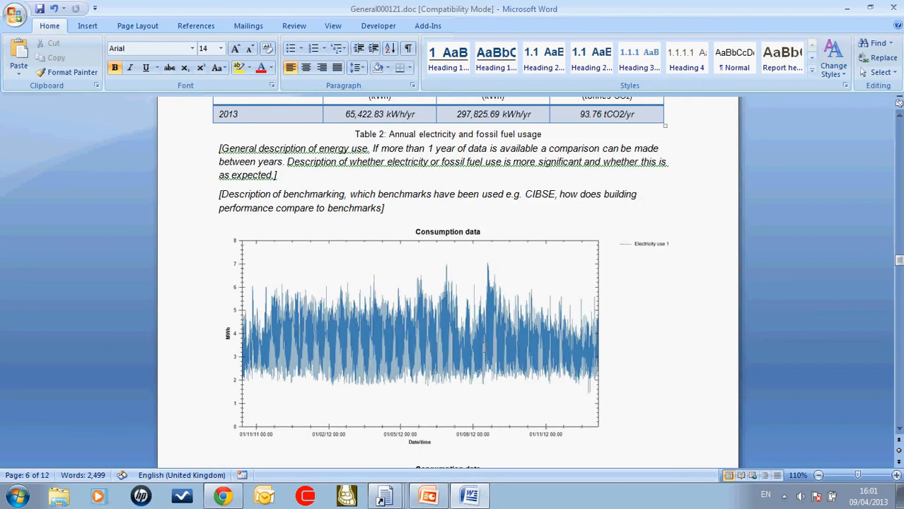
{"action": "scroll", "coordinate": [427, 221], "scroll_direction": "up", "scroll_amount": 3}
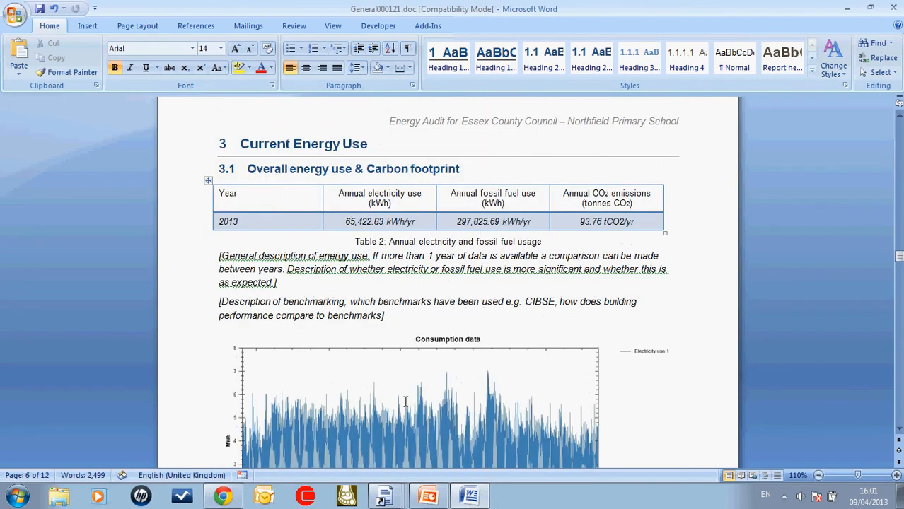
{"action": "scroll", "coordinate": [405, 401], "scroll_direction": "down", "scroll_amount": 15}
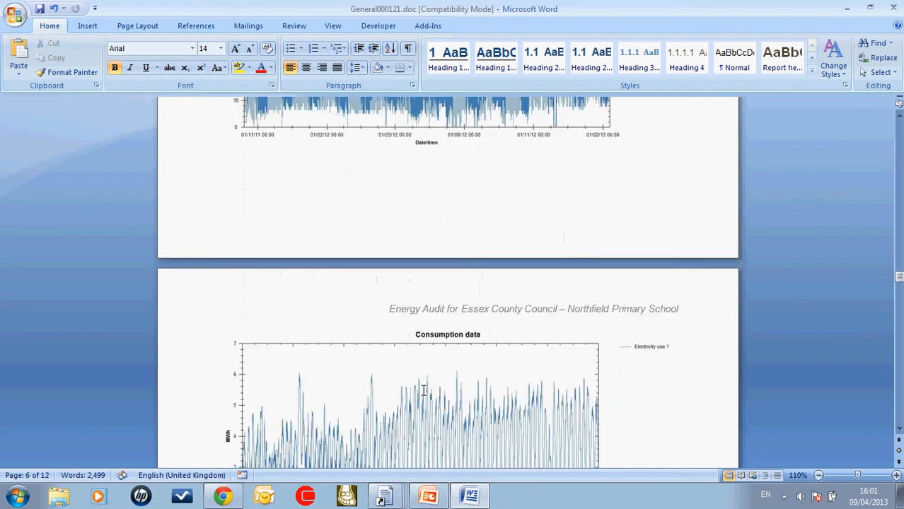
{"action": "scroll", "coordinate": [423, 390], "scroll_direction": "down", "scroll_amount": 12}
{"action": "scroll", "coordinate": [393, 405], "scroll_direction": "down", "scroll_amount": 15}
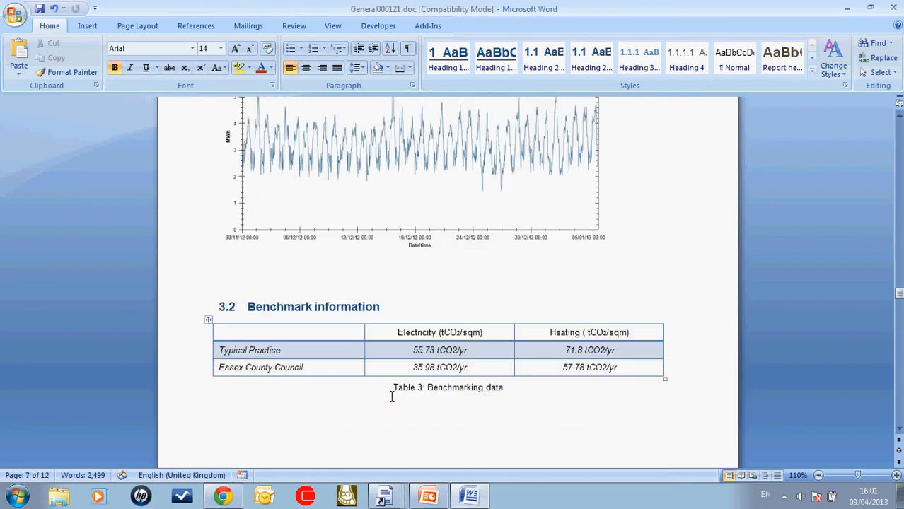
Review the report's recommended measures and the summary table of their costs and savings
{"action": "scroll", "coordinate": [394, 412], "scroll_direction": "down", "scroll_amount": 15}
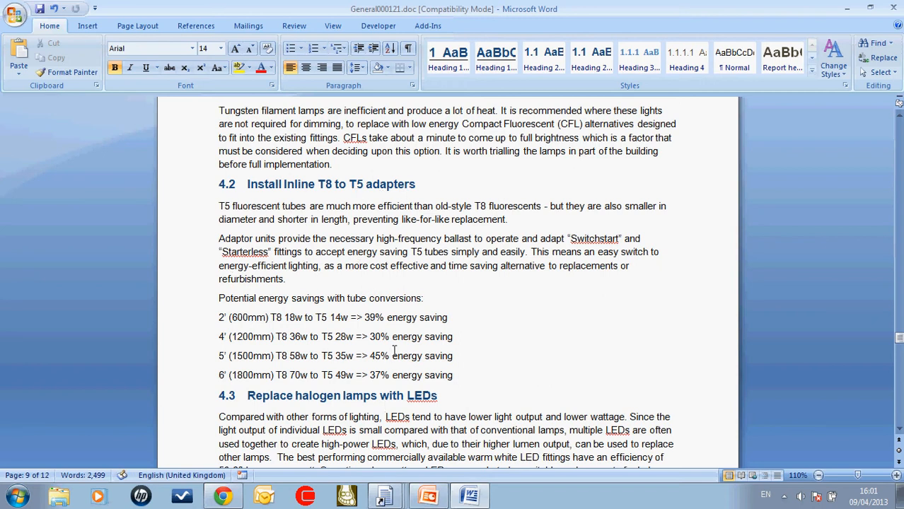
{"action": "scroll", "coordinate": [353, 377], "scroll_direction": "down", "scroll_amount": 18}
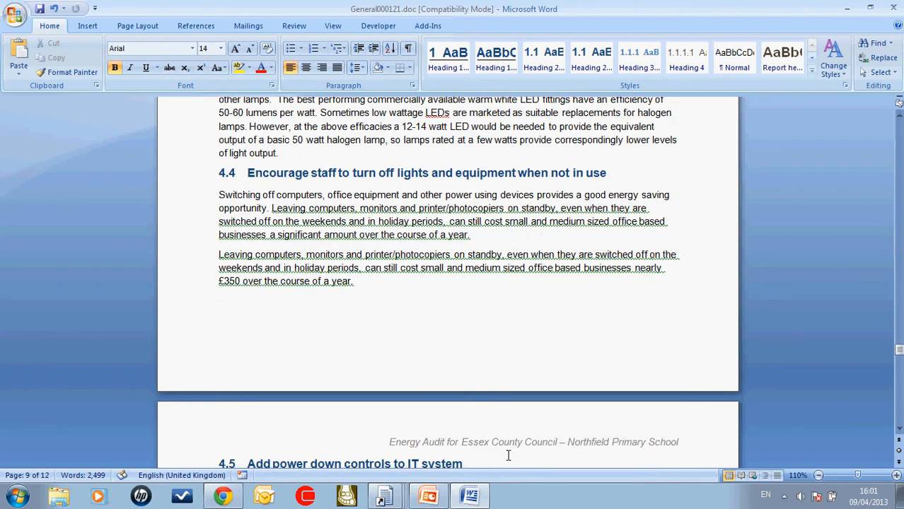
{"action": "scroll", "coordinate": [301, 303], "scroll_direction": "down", "scroll_amount": 18}
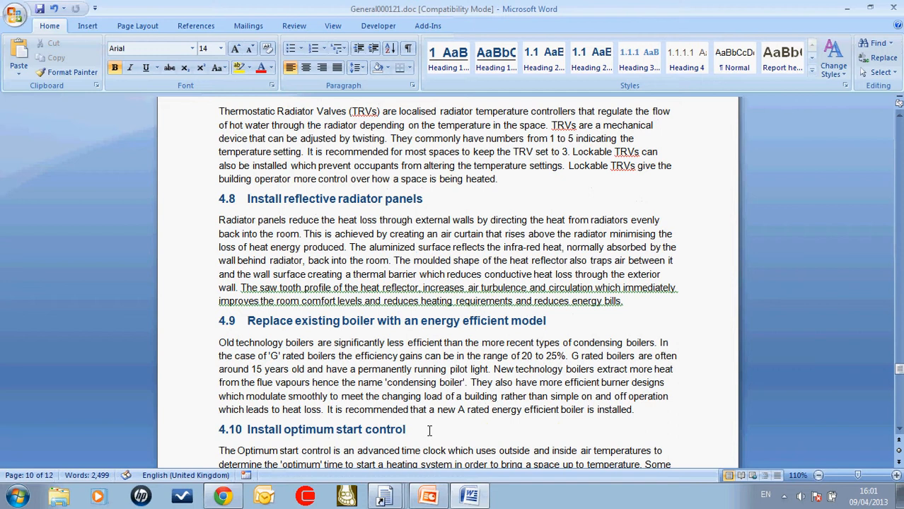
{"action": "scroll", "coordinate": [427, 420], "scroll_direction": "down", "scroll_amount": 14}
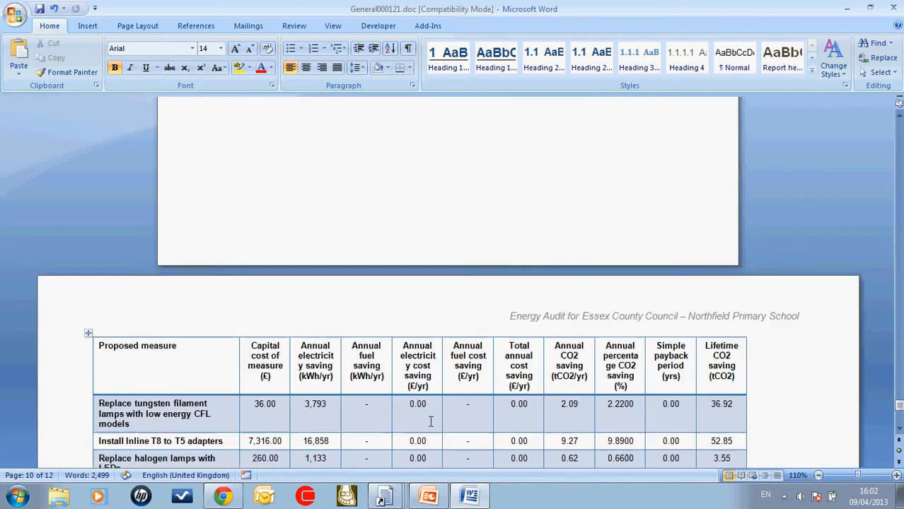
{"action": "scroll", "coordinate": [429, 421], "scroll_direction": "down", "scroll_amount": 3}
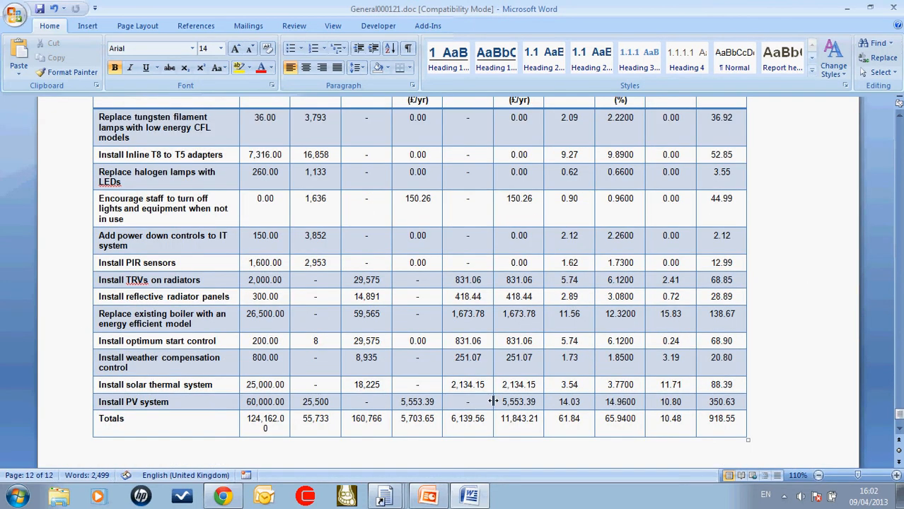
{"action": "scroll", "coordinate": [396, 382], "scroll_direction": "up", "scroll_amount": 15}
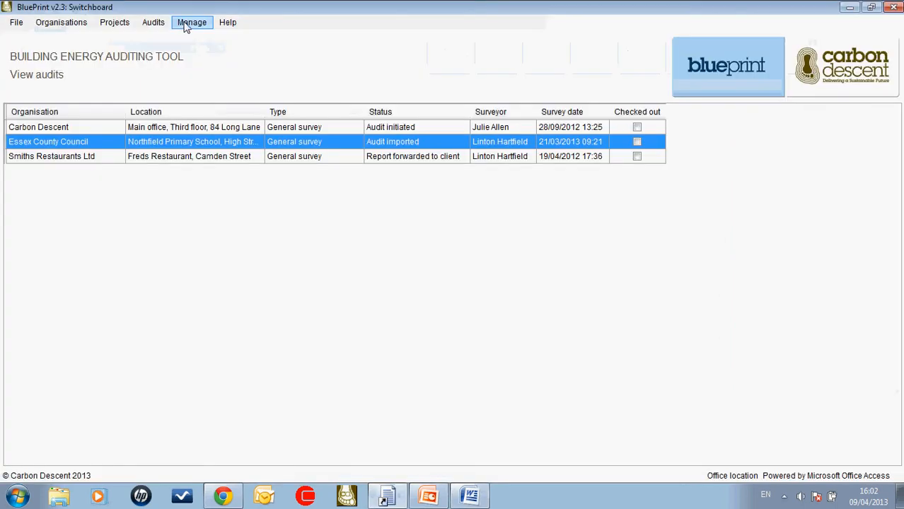
Open the General survey audit type from the list of audit types and view its audit profile and data types
{"action": "left_click", "coordinate": [189, 24]}
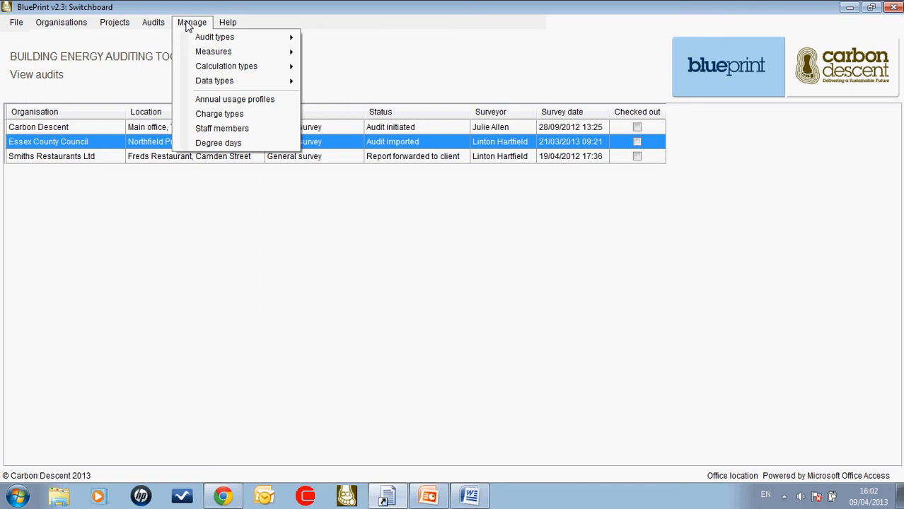
{"action": "mouse_move", "coordinate": [228, 39]}
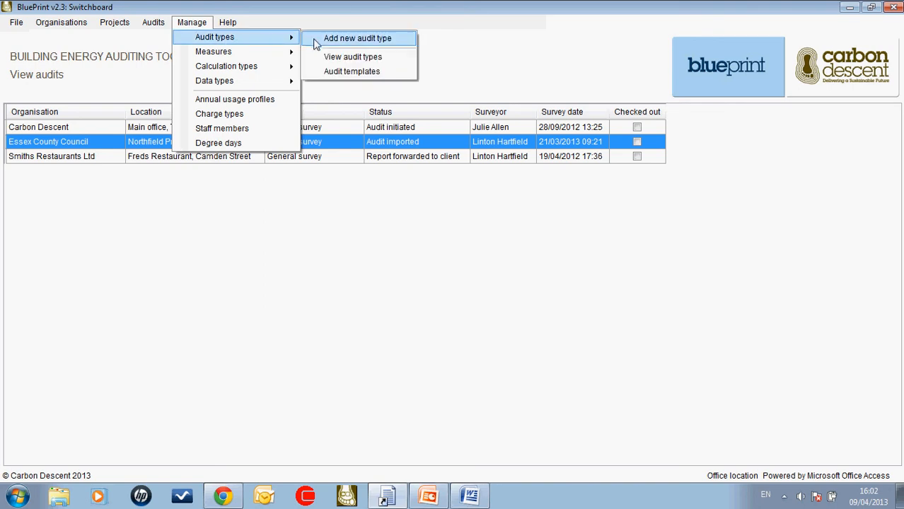
{"action": "left_click", "coordinate": [333, 57]}
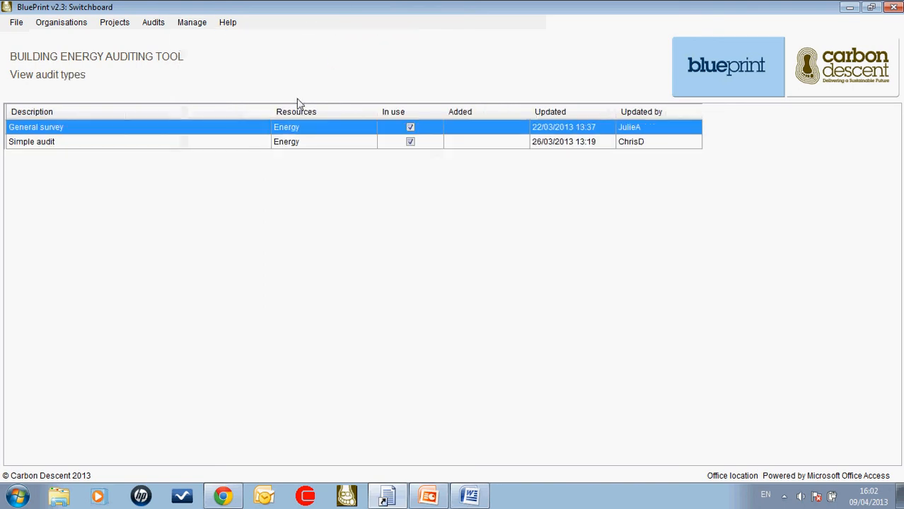
{"action": "double_click", "coordinate": [169, 133]}
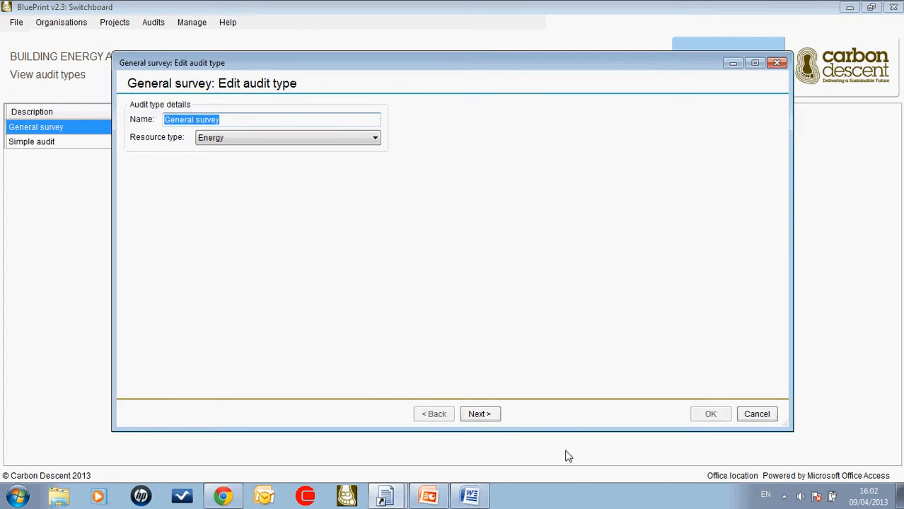
{"action": "left_click", "coordinate": [477, 416]}
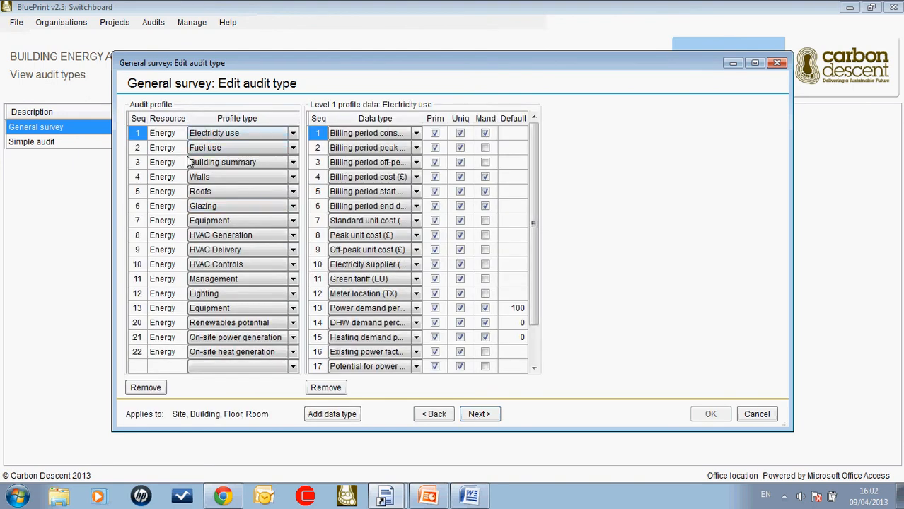
Remove the On-site heat generation profile from the General survey audit type and review its measure and output profiles
{"action": "left_click", "coordinate": [167, 352]}
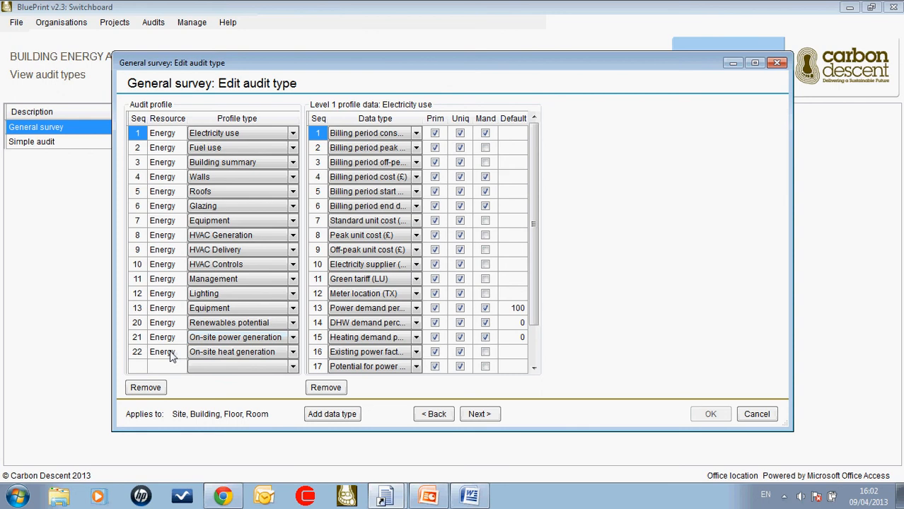
{"action": "left_click", "coordinate": [145, 387]}
{"action": "left_click", "coordinate": [521, 294]}
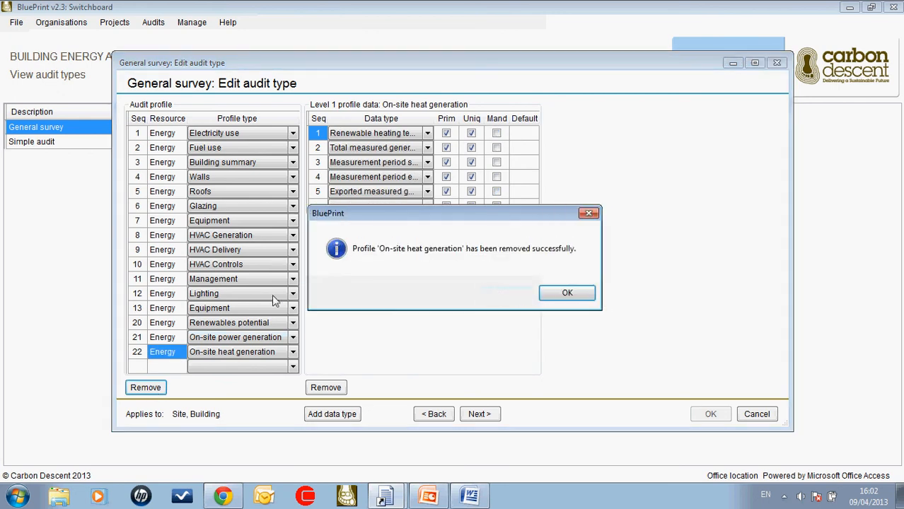
{"action": "left_click", "coordinate": [568, 292]}
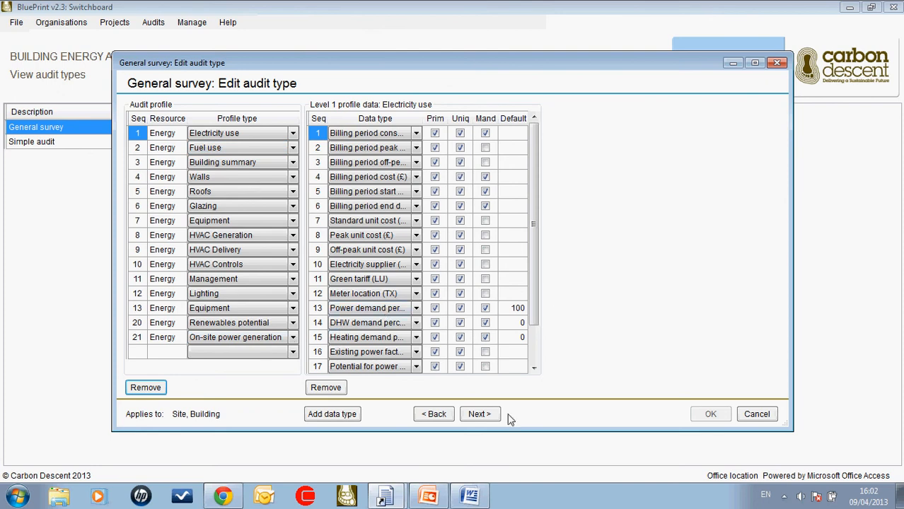
{"action": "left_click", "coordinate": [479, 414]}
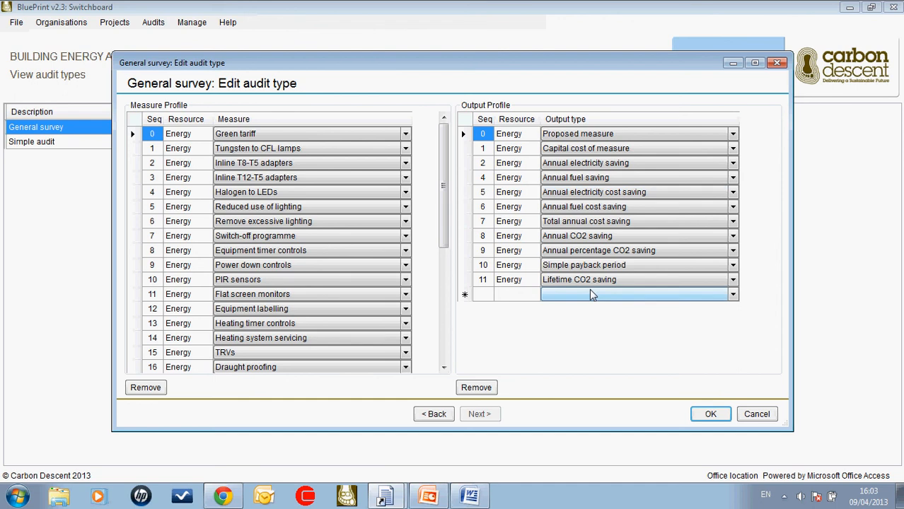
{"action": "left_click", "coordinate": [757, 414]}
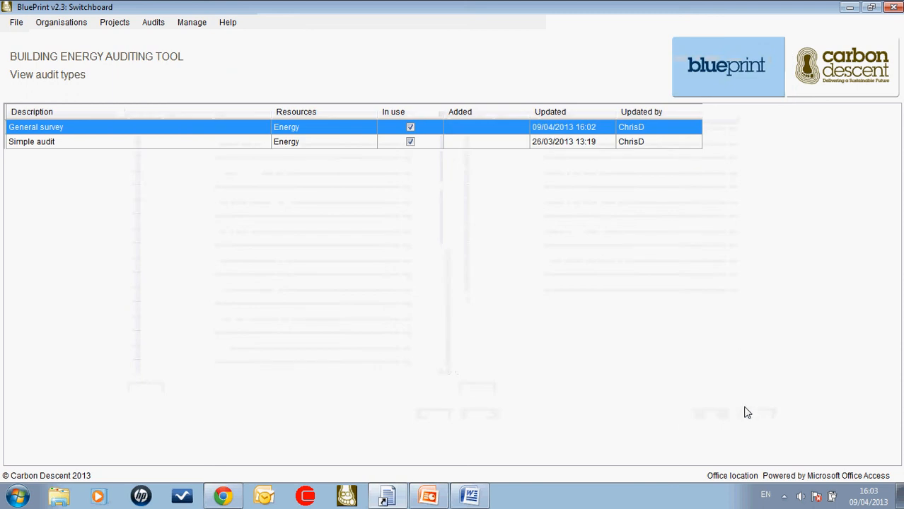
View the list of energy saving measures with their types, lifetimes and calculations
{"action": "left_click", "coordinate": [202, 24]}
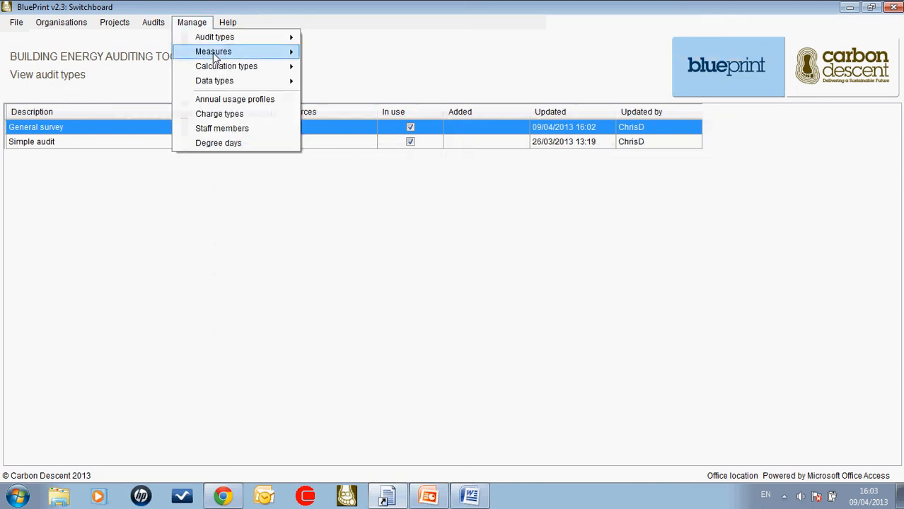
{"action": "mouse_move", "coordinate": [275, 58]}
{"action": "left_click", "coordinate": [331, 72]}
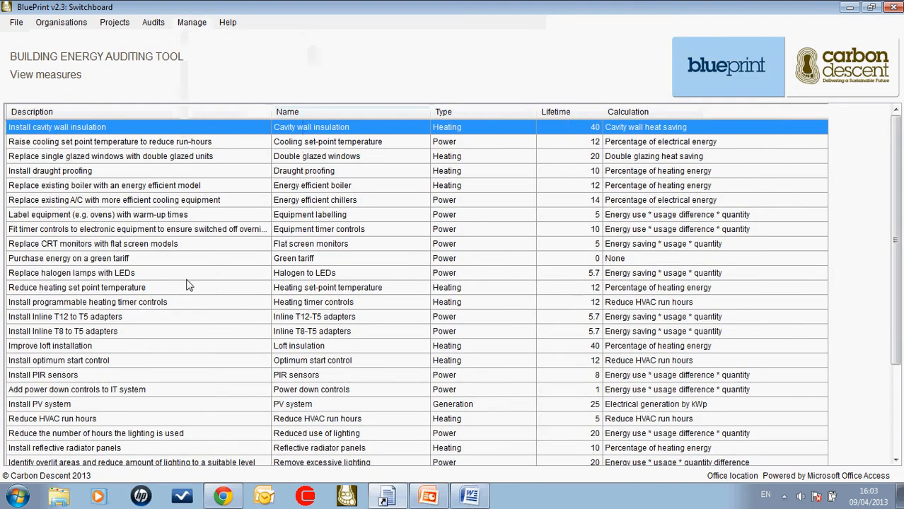
{"action": "scroll", "coordinate": [161, 260], "scroll_direction": "down", "scroll_amount": 3}
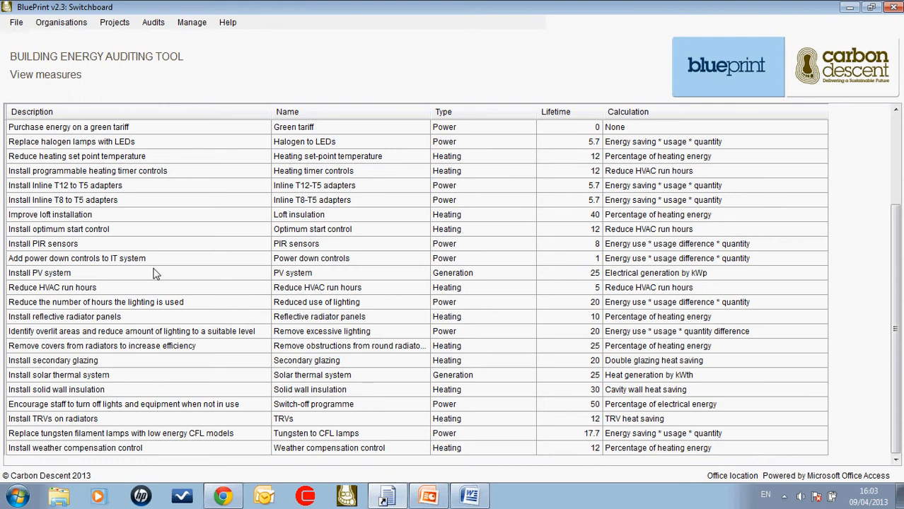
{"action": "scroll", "coordinate": [156, 272], "scroll_direction": "up", "scroll_amount": 3}
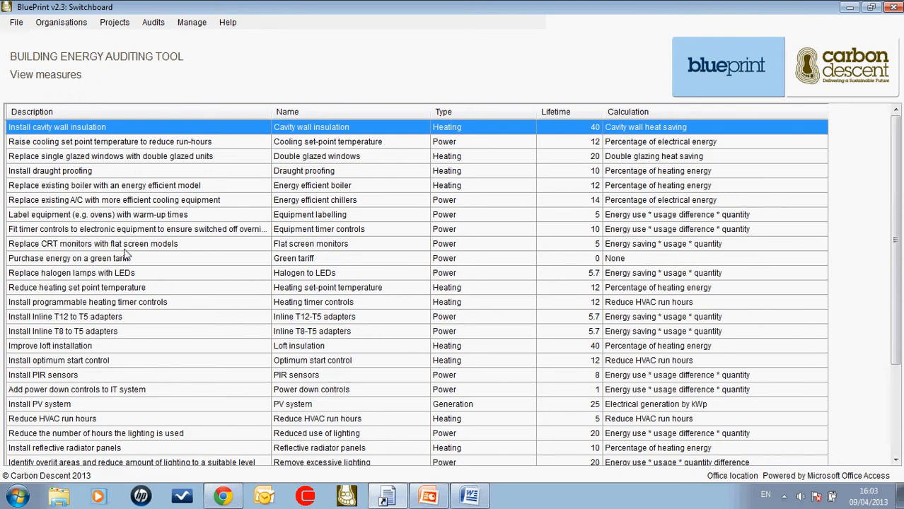
Review the Equipment labelling measure's details, parameters and inclusions, and close it without changes
{"action": "left_click", "coordinate": [105, 216]}
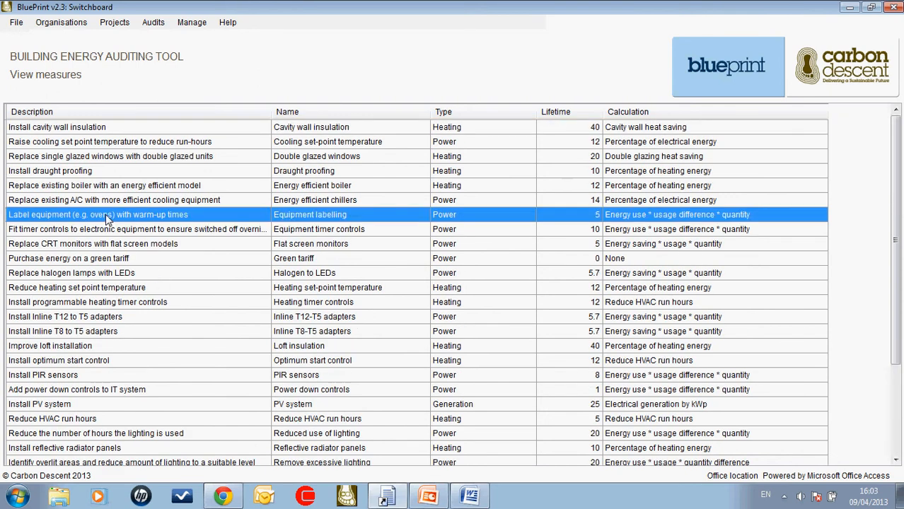
{"action": "double_click", "coordinate": [105, 216]}
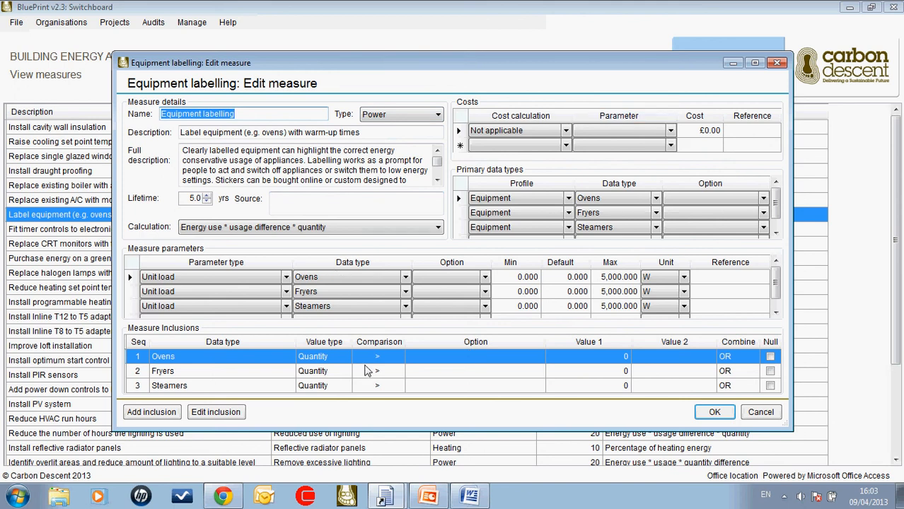
{"action": "left_click", "coordinate": [761, 412]}
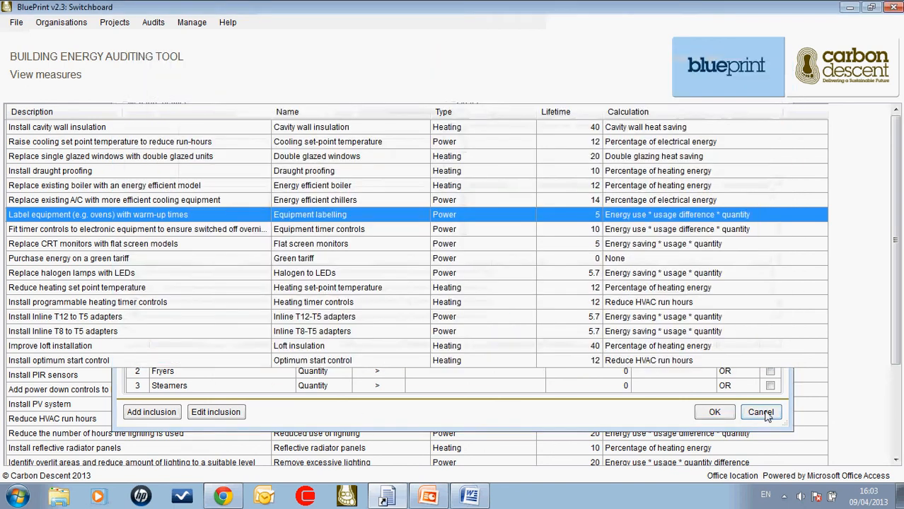
View the list of calculation types and open the Electrical generation by kWp calculation type
{"action": "left_click", "coordinate": [191, 21]}
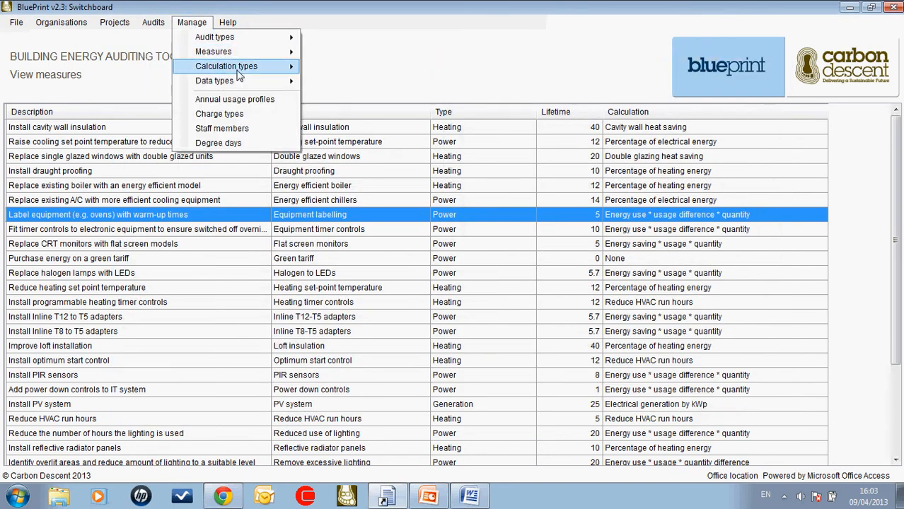
{"action": "mouse_move", "coordinate": [237, 65]}
{"action": "left_click", "coordinate": [331, 86]}
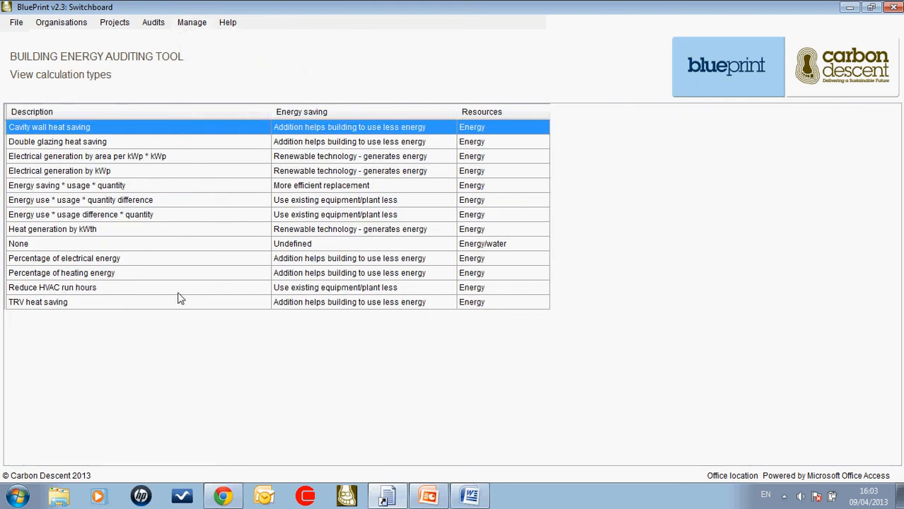
{"action": "left_click", "coordinate": [99, 173]}
{"action": "double_click", "coordinate": [99, 175]}
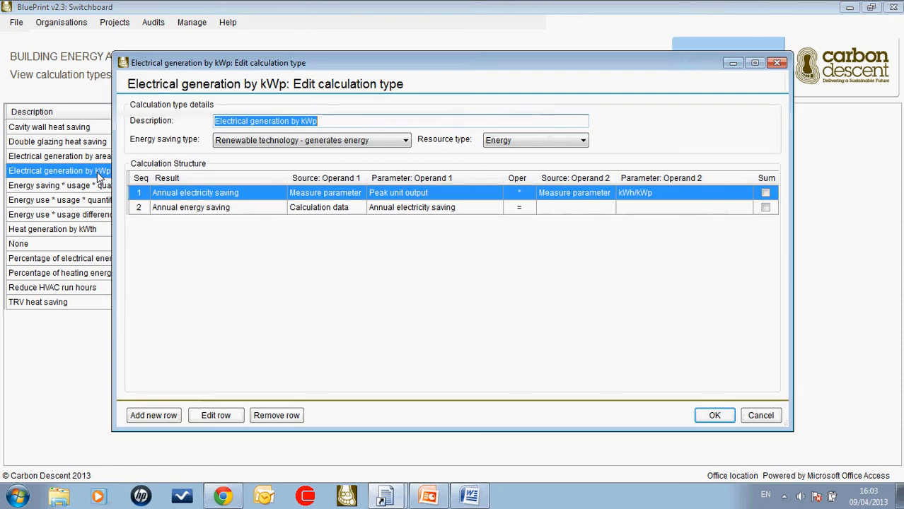
Review the Annual electricity saving calculation row, close it without changes, and save the calculation type as it is
{"action": "left_click", "coordinate": [198, 198]}
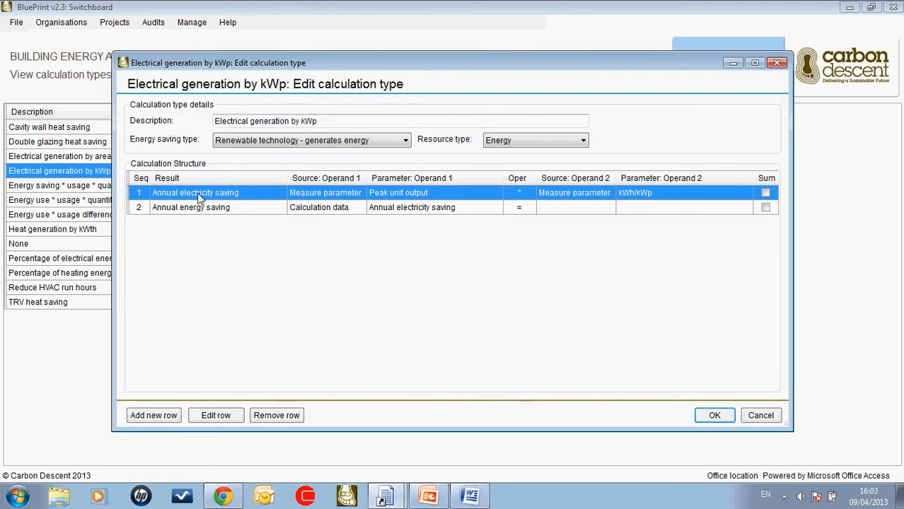
{"action": "double_click", "coordinate": [198, 198]}
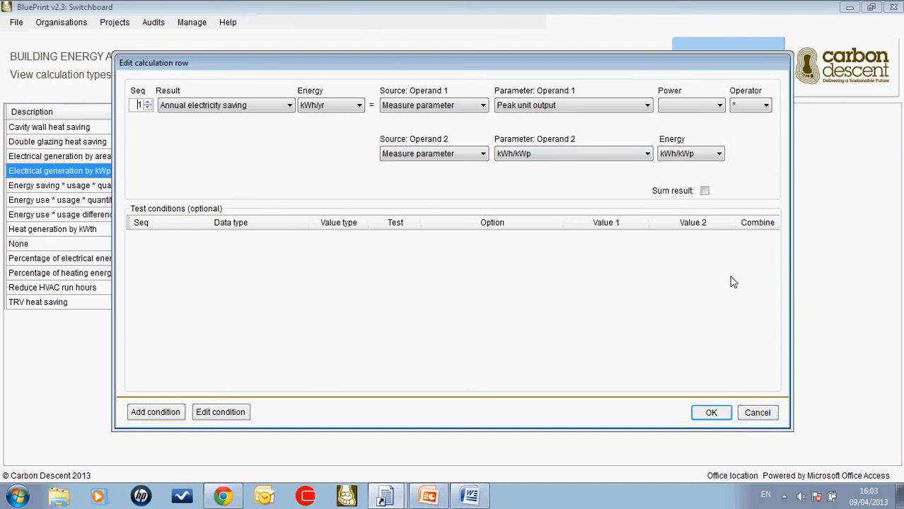
{"action": "left_click", "coordinate": [757, 412]}
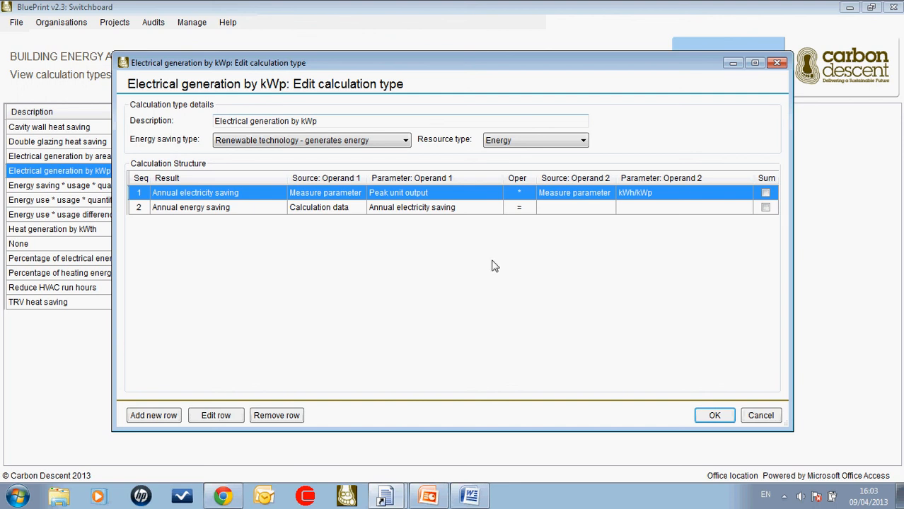
{"action": "left_click", "coordinate": [717, 418]}
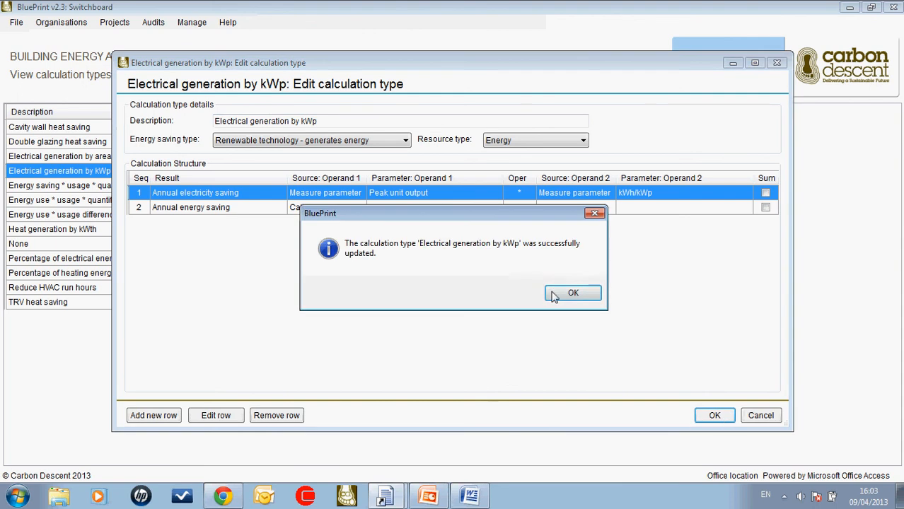
{"action": "left_click", "coordinate": [572, 293]}
View the list of data types with their default units, value types and categories
{"action": "left_click", "coordinate": [198, 23]}
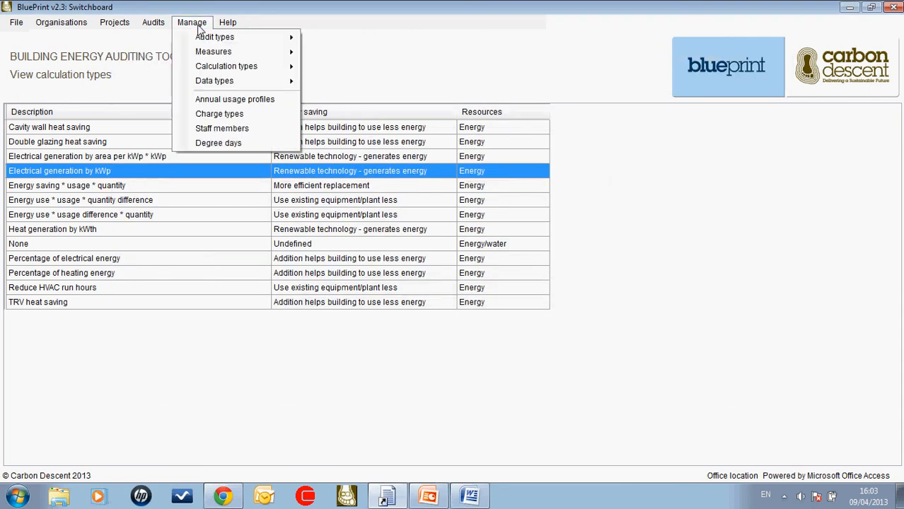
{"action": "mouse_move", "coordinate": [230, 82]}
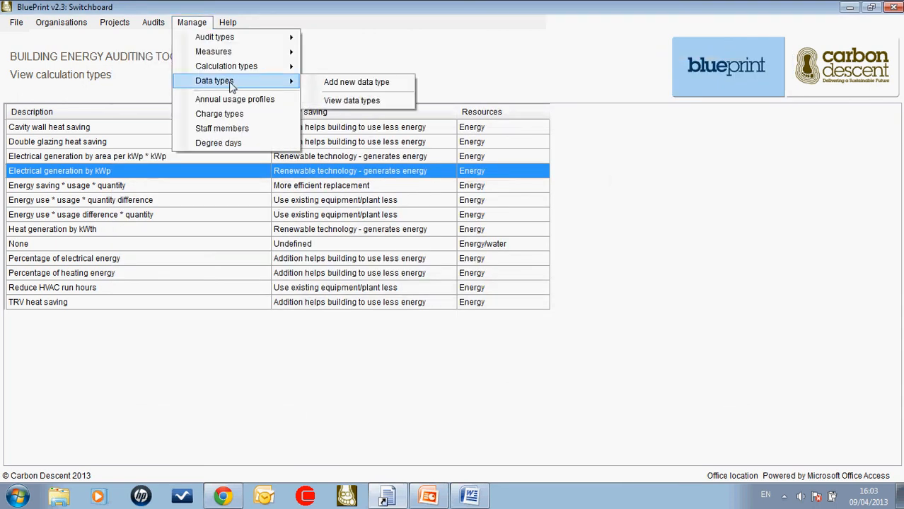
{"action": "left_click", "coordinate": [348, 101]}
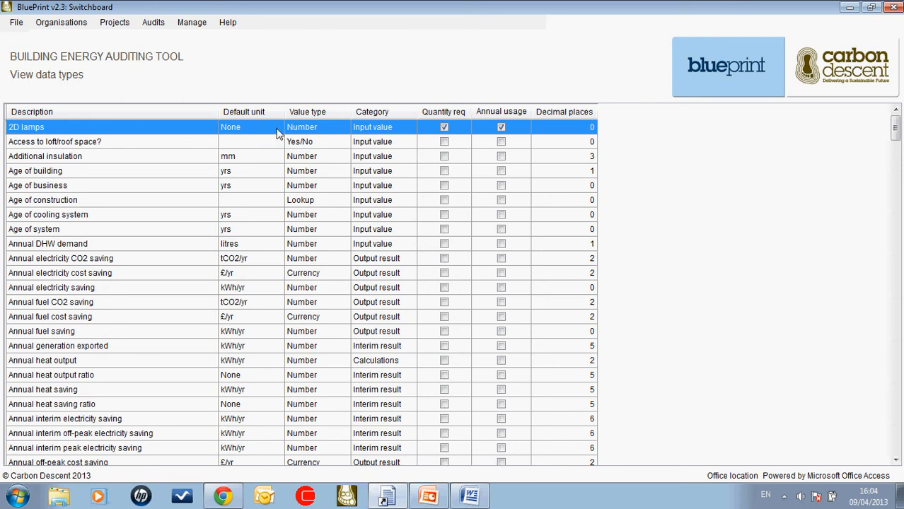
{"action": "scroll", "coordinate": [392, 242], "scroll_direction": "down", "scroll_amount": 10}
{"action": "scroll", "coordinate": [392, 242], "scroll_direction": "down", "scroll_amount": 3}
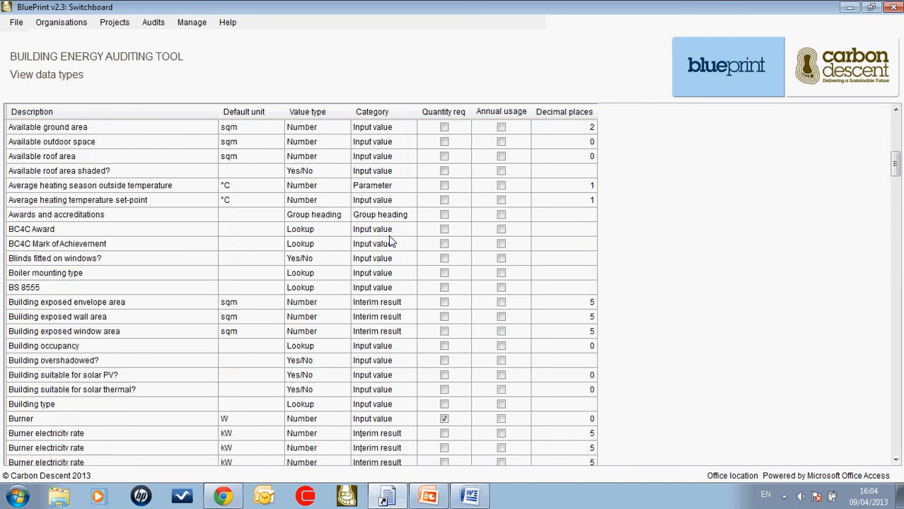
Review the details and units of the Building exposed envelope area data type, and close it without changes
{"action": "left_click", "coordinate": [78, 247]}
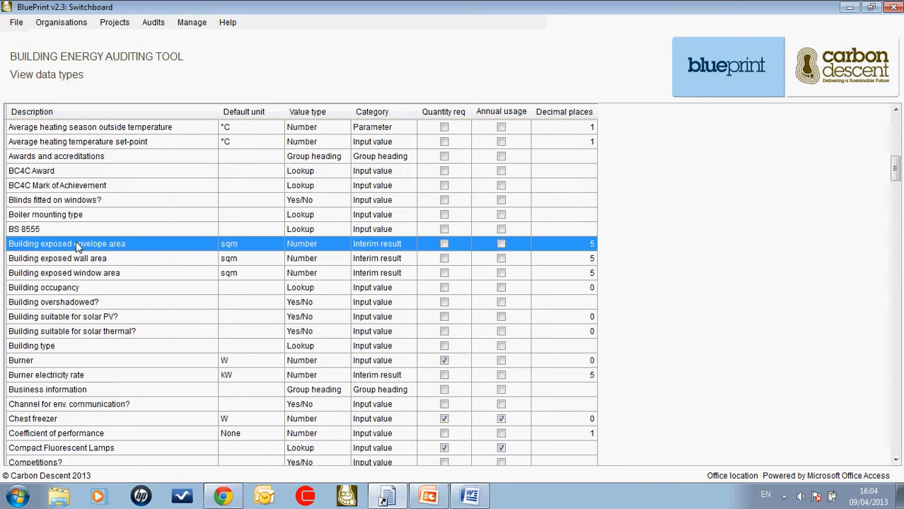
{"action": "double_click", "coordinate": [78, 247]}
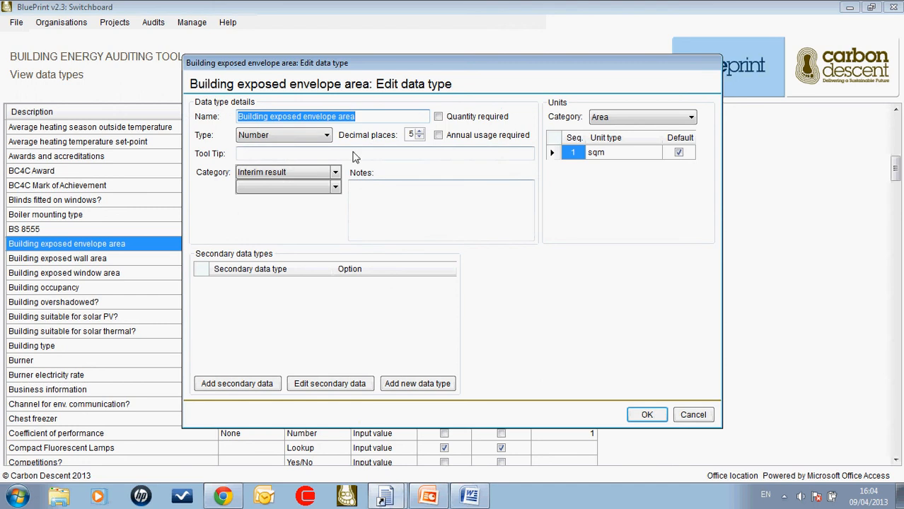
{"action": "left_click", "coordinate": [693, 415]}
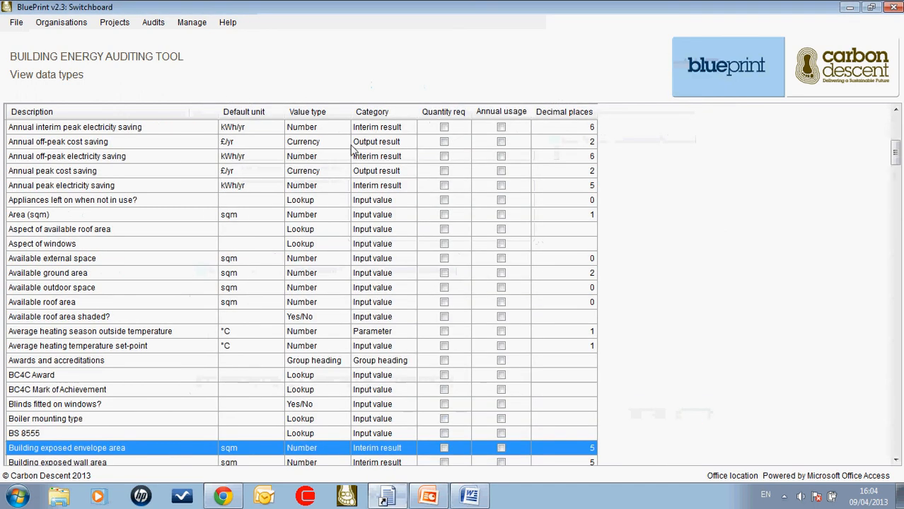
Display the available management options
{"action": "left_click", "coordinate": [228, 23]}
{"action": "mouse_move", "coordinate": [192, 23]}
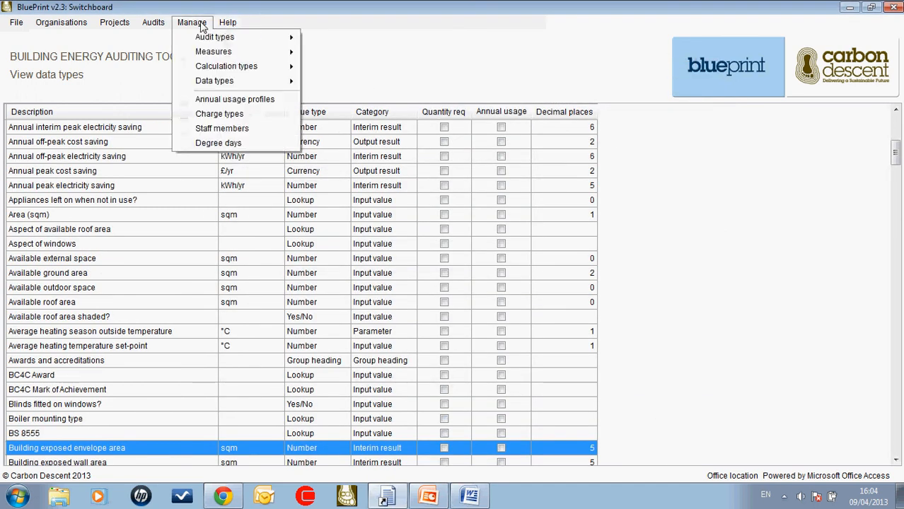